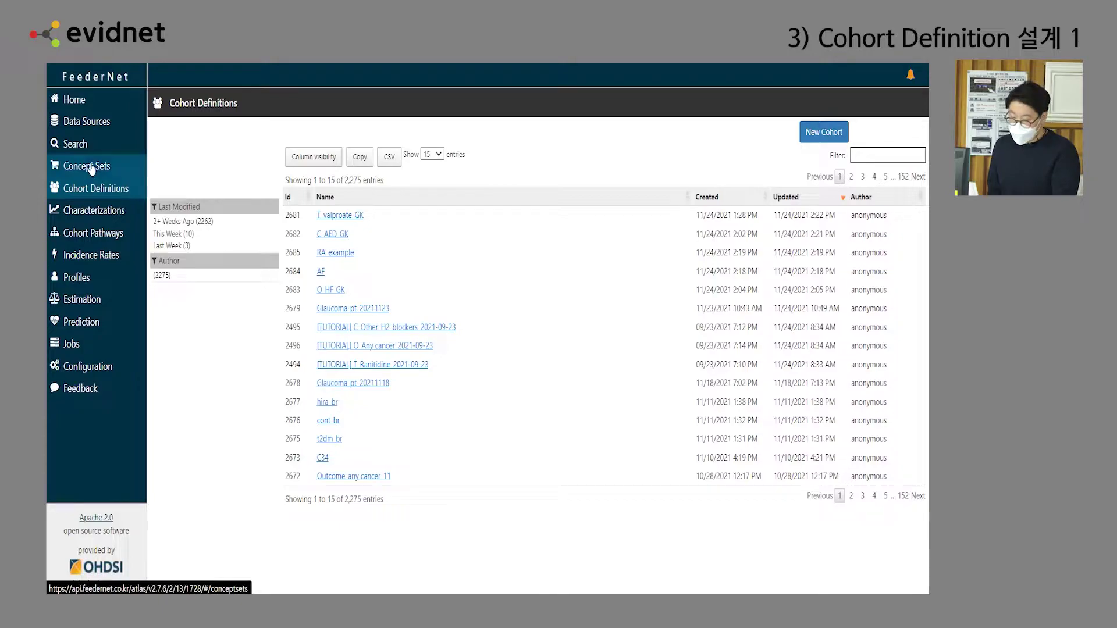
# - Create a new concept set named cancer and try to save it
pyautogui.click(92, 167)
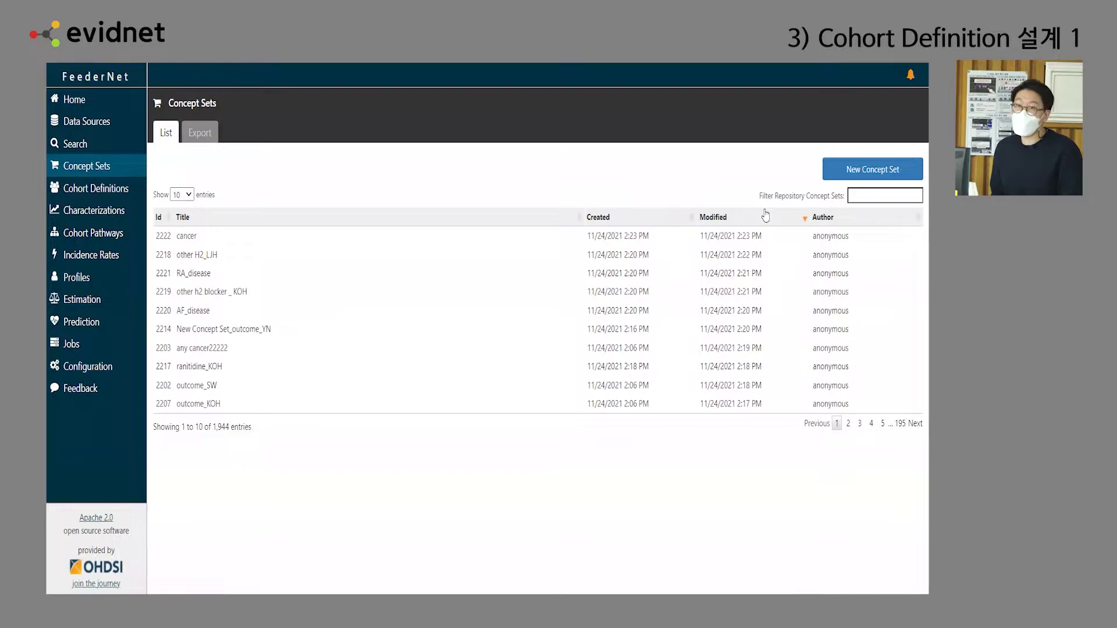
pyautogui.click(843, 174)
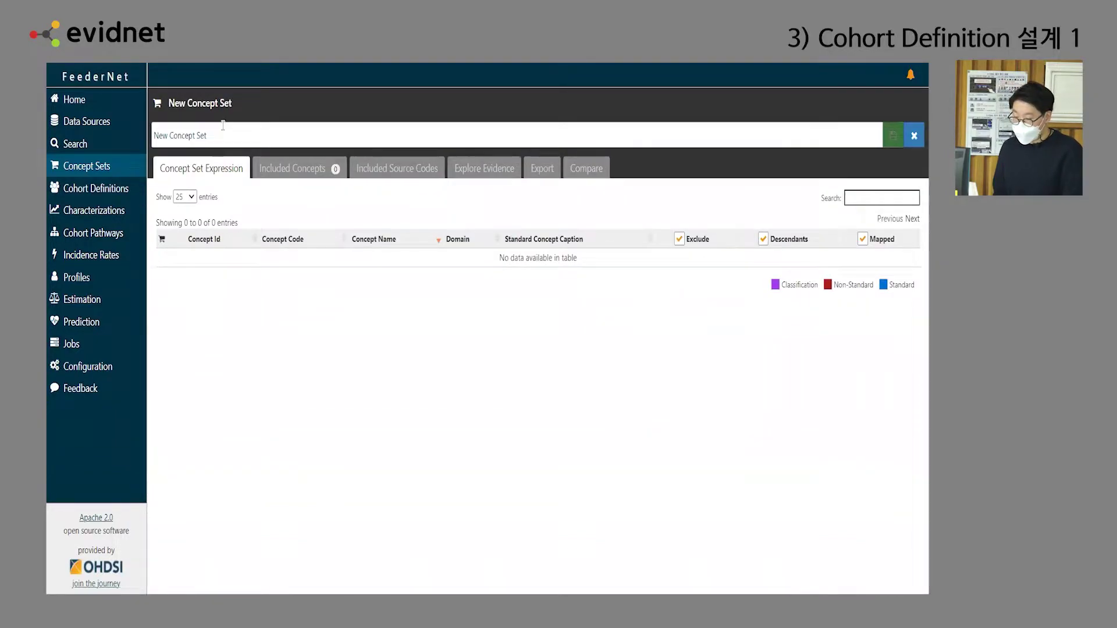
pyautogui.moveTo(211, 138); pyautogui.dragTo(151, 139)
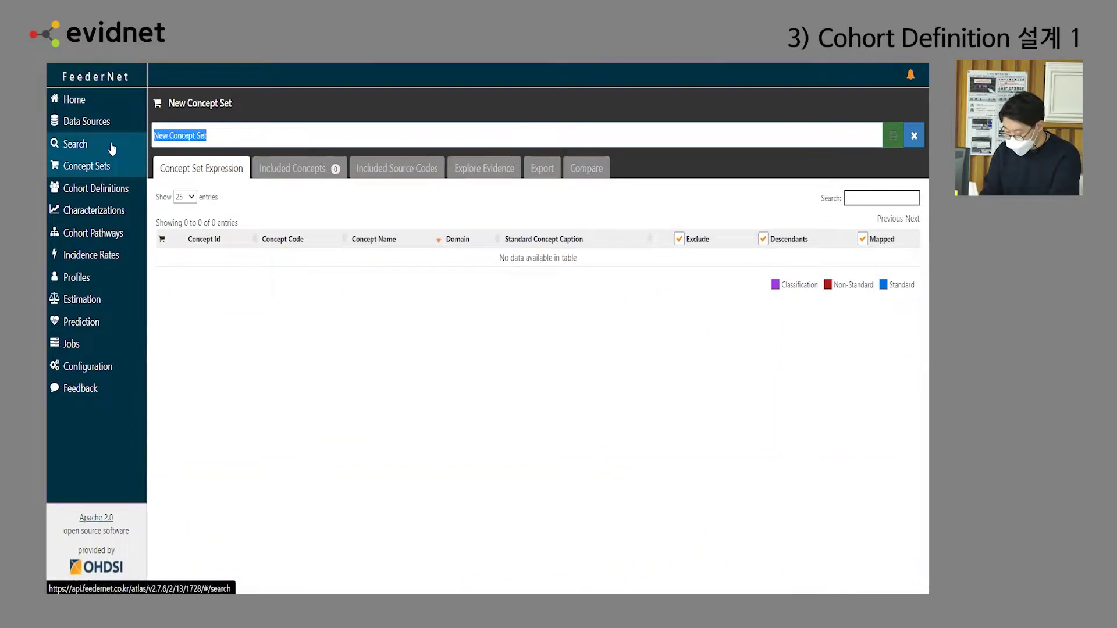
pyautogui.write('cancer')
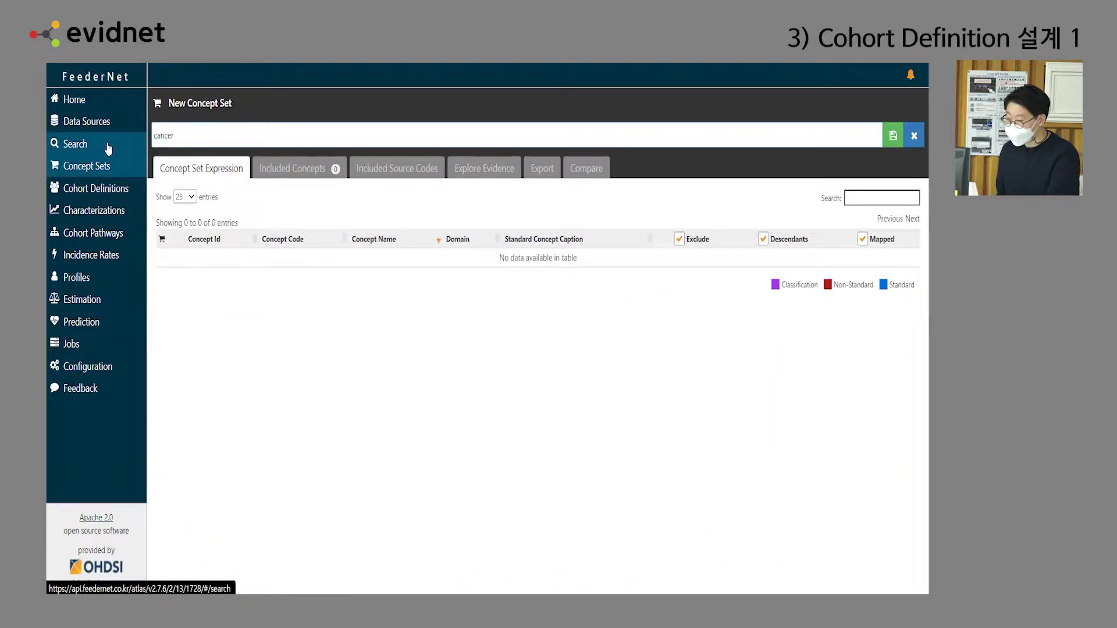
pyautogui.click(894, 138)
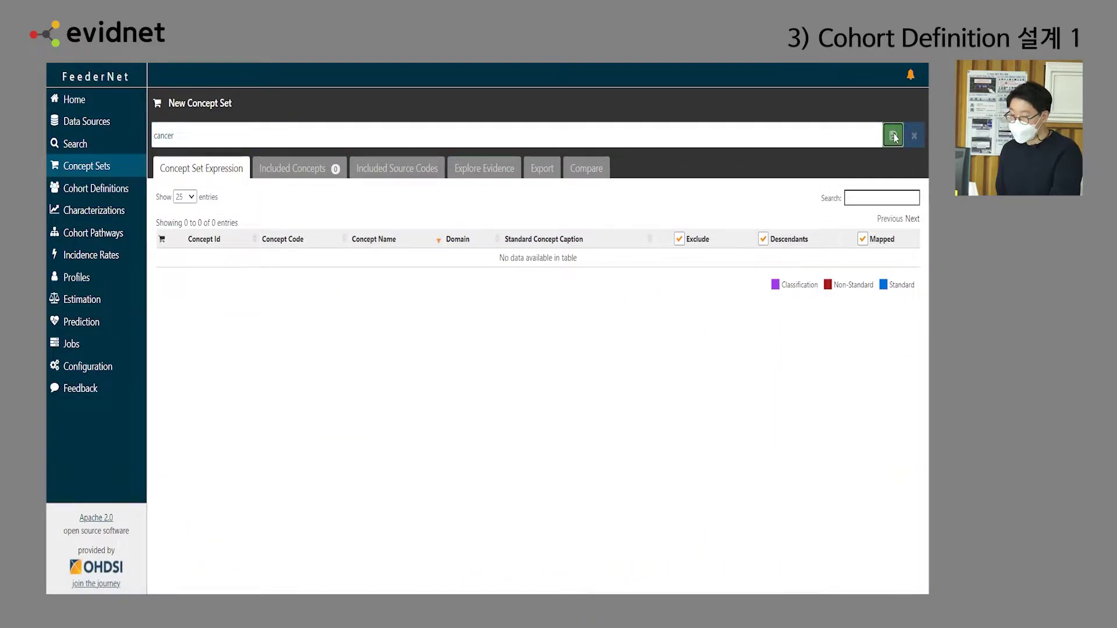
# - Rename the new concept set as cancer_whk and save it
pyautogui.click(584, 125)
pyautogui.click(278, 138)
pyautogui.write('_whk')
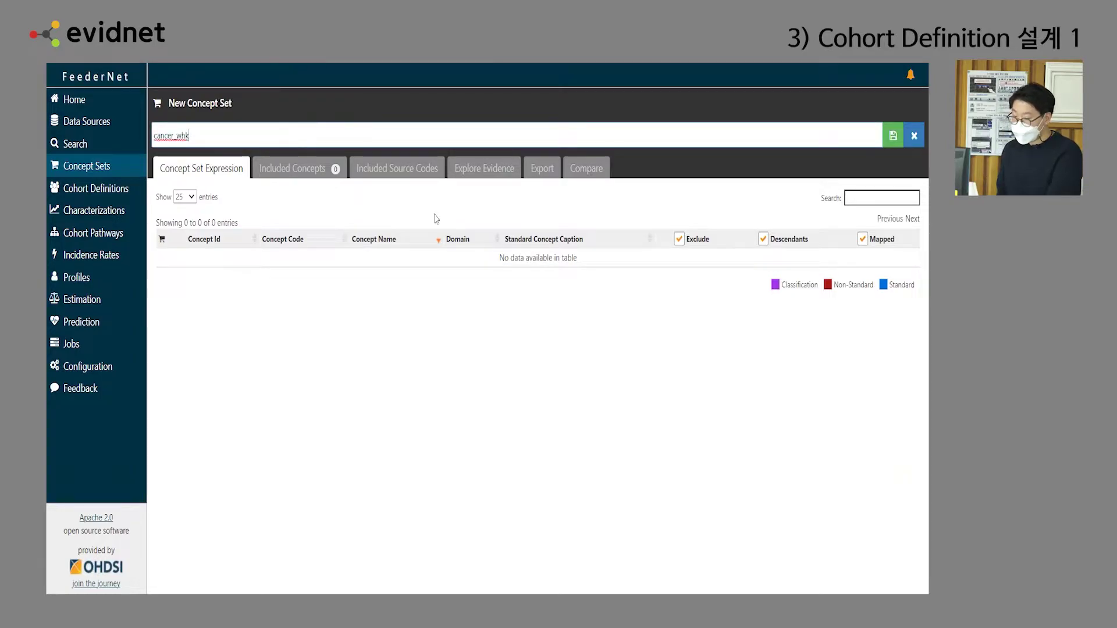
pyautogui.click(893, 137)
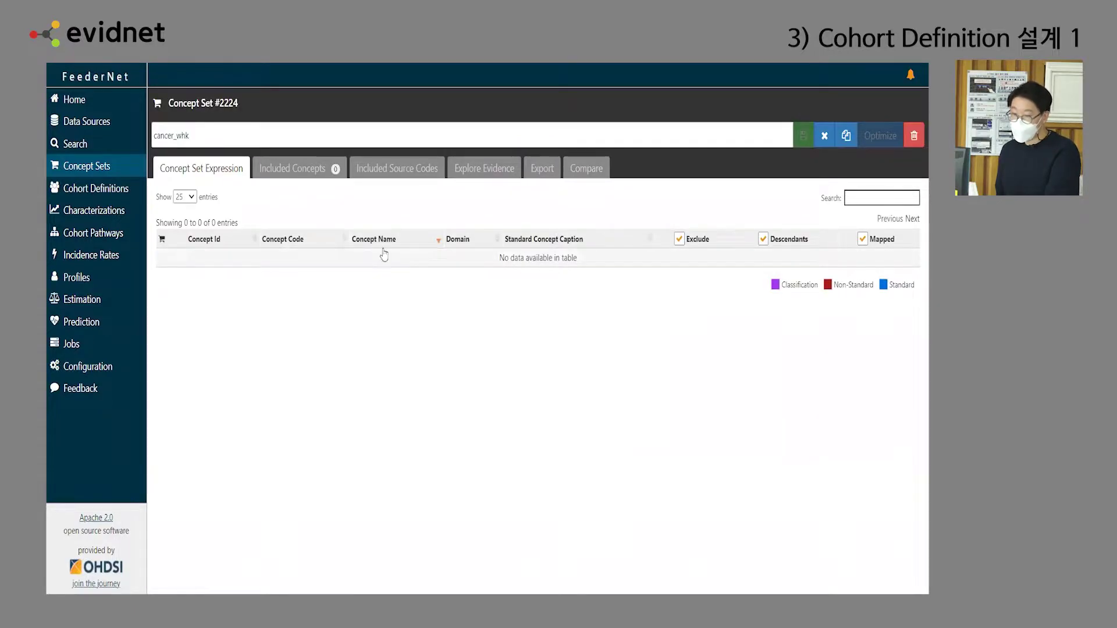
# - Search the vocabulary for malignant and add the standard SNOMED concept Malignant neoplastic disease to the concept set
pyautogui.click(90, 149)
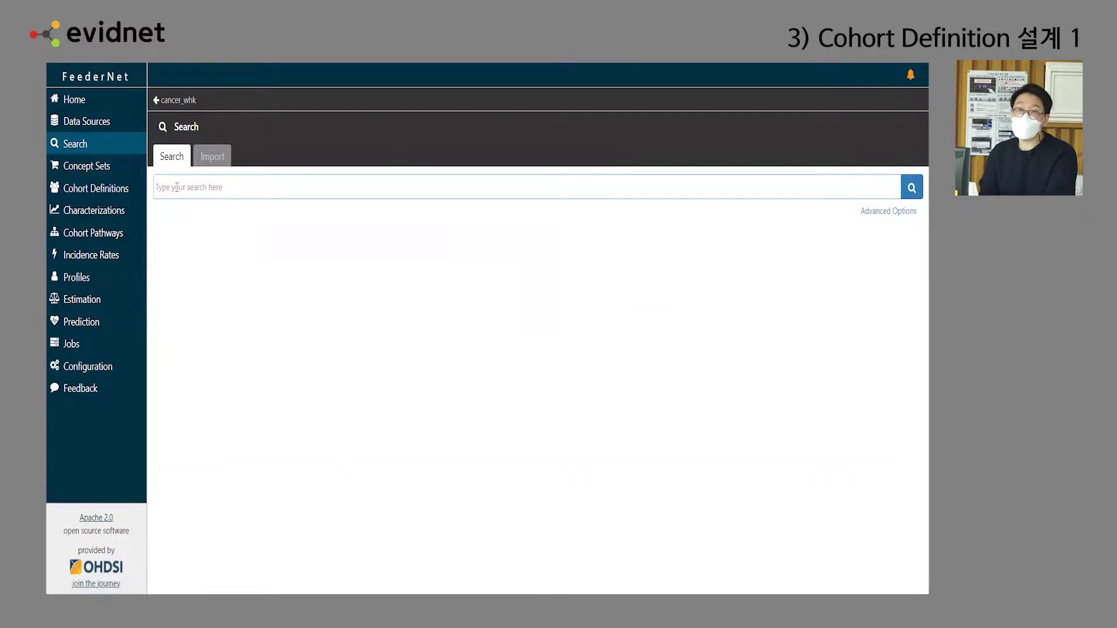
pyautogui.write('malig')
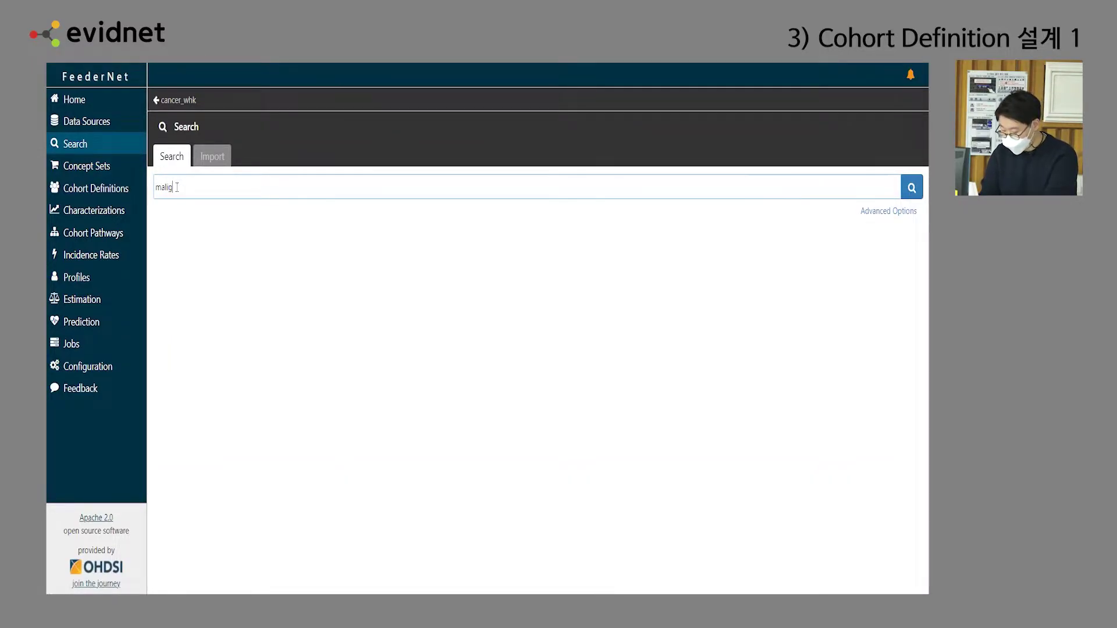
pyautogui.press('Return')
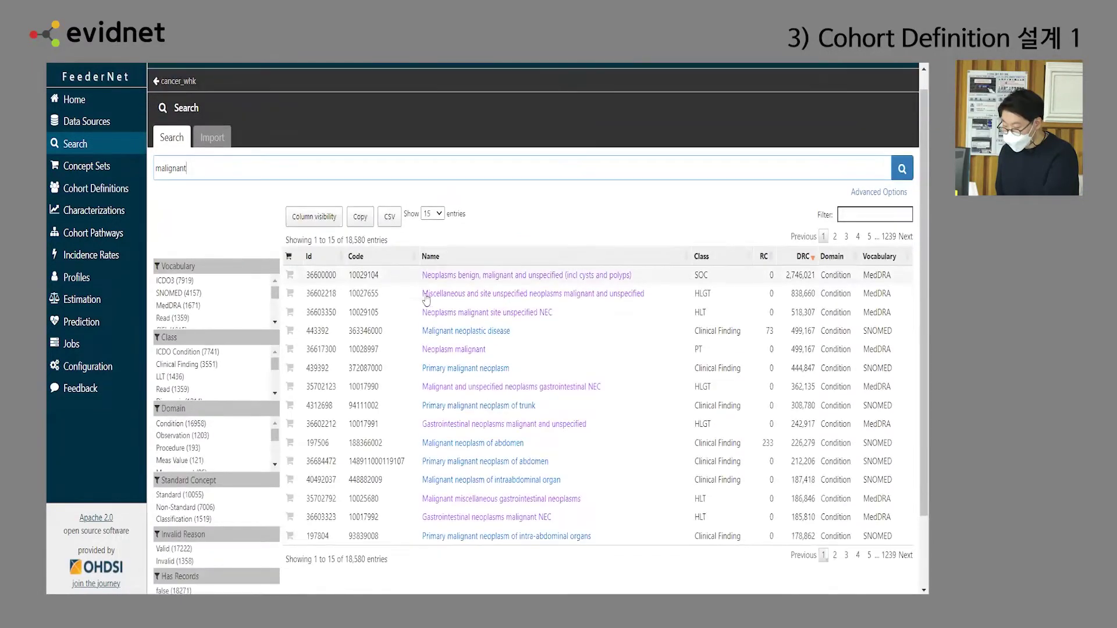
pyautogui.scroll(-1, 469, 297)
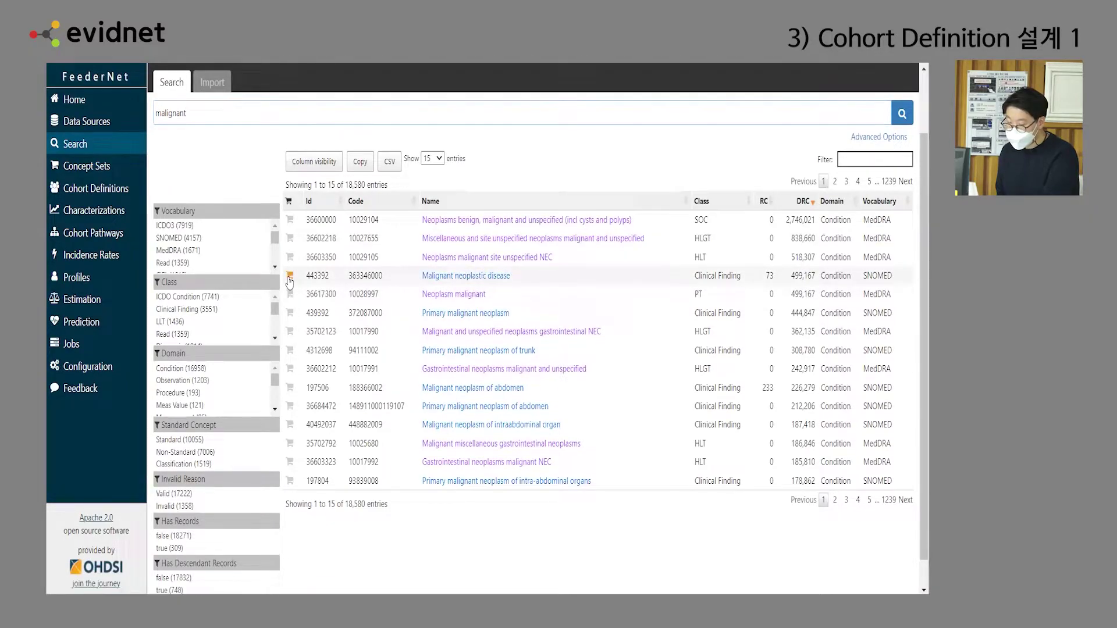
pyautogui.click(289, 276)
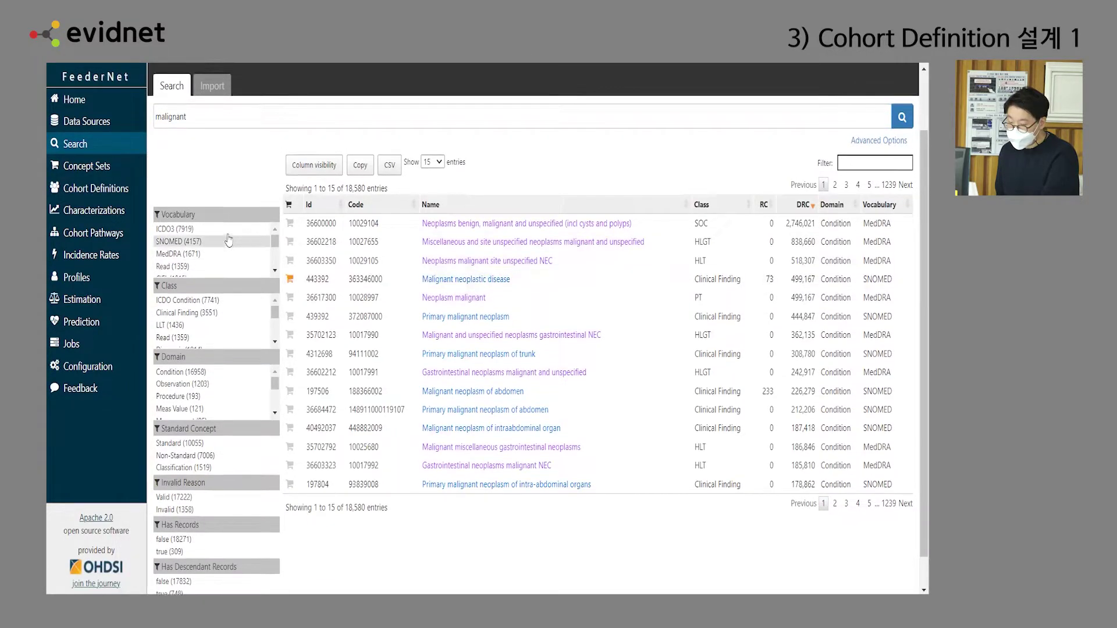
# - Return to the cancer_whk concept set and include the descendants of Malignant neoplastic disease
pyautogui.scroll(1, 221, 121)
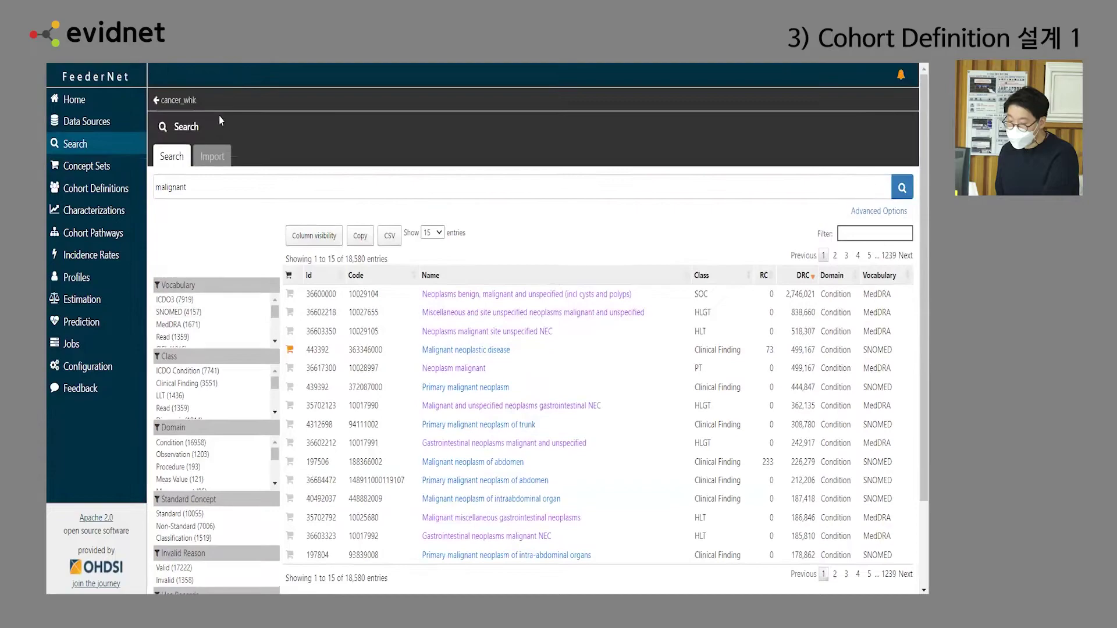
pyautogui.click(187, 105)
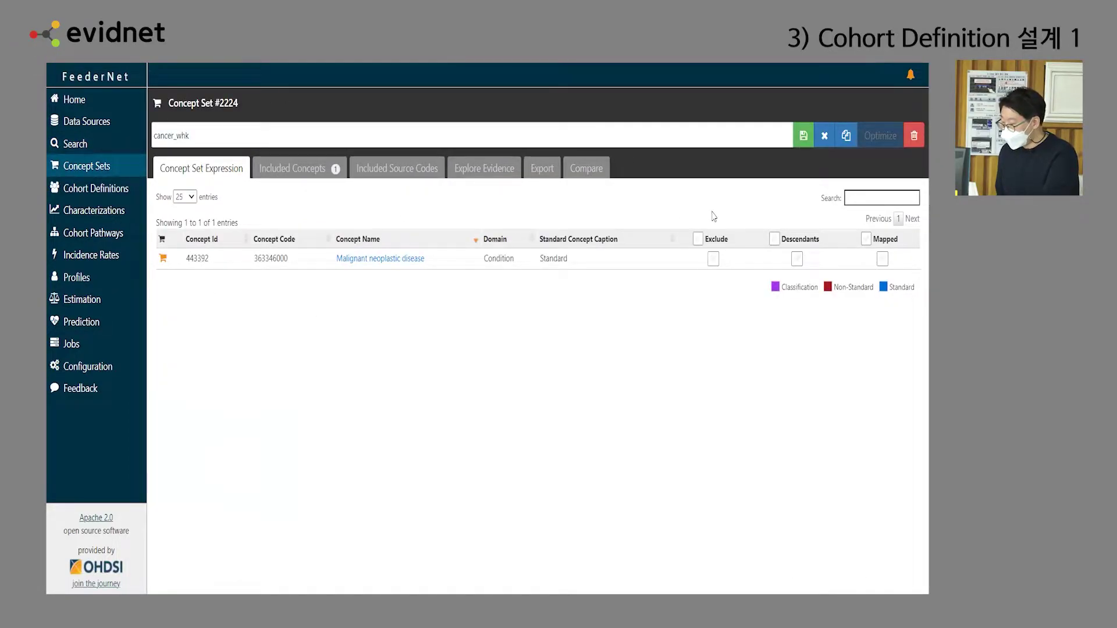
pyautogui.click(796, 258)
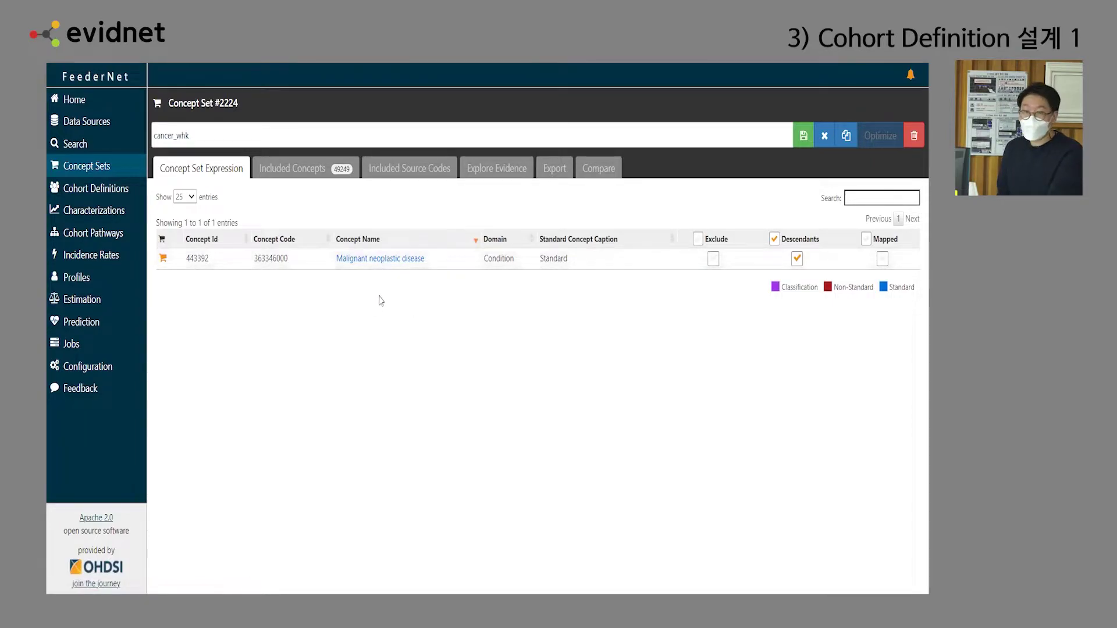
# - Add Secondary malignant neoplastic disease to the concept set from the child concepts in Malignant neoplastic disease's hierarchy
pyautogui.click(387, 265)
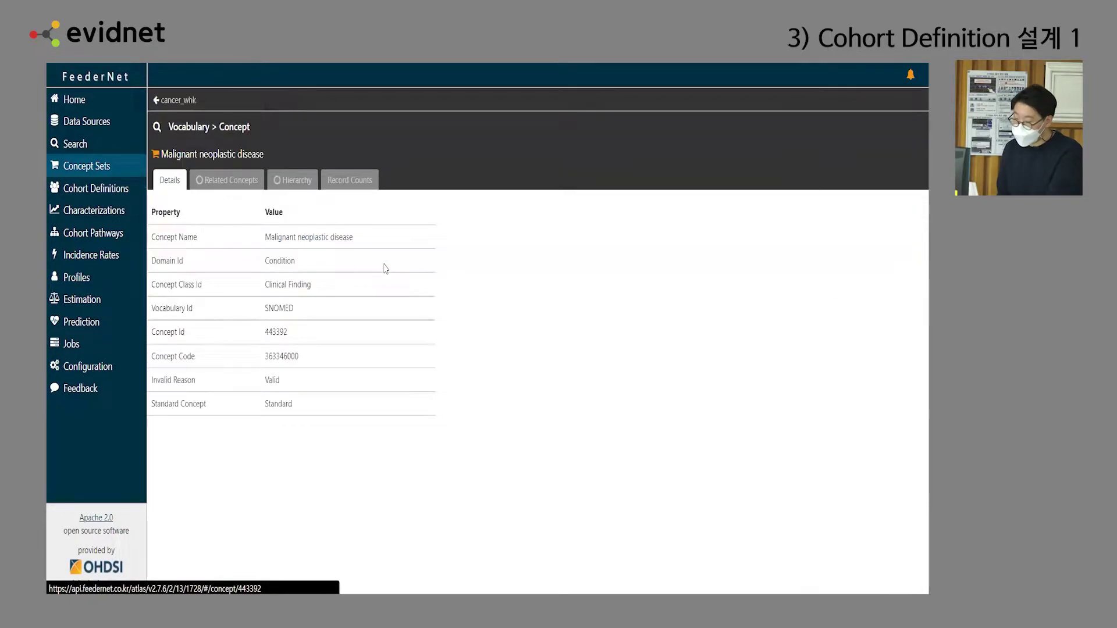
pyautogui.click(297, 184)
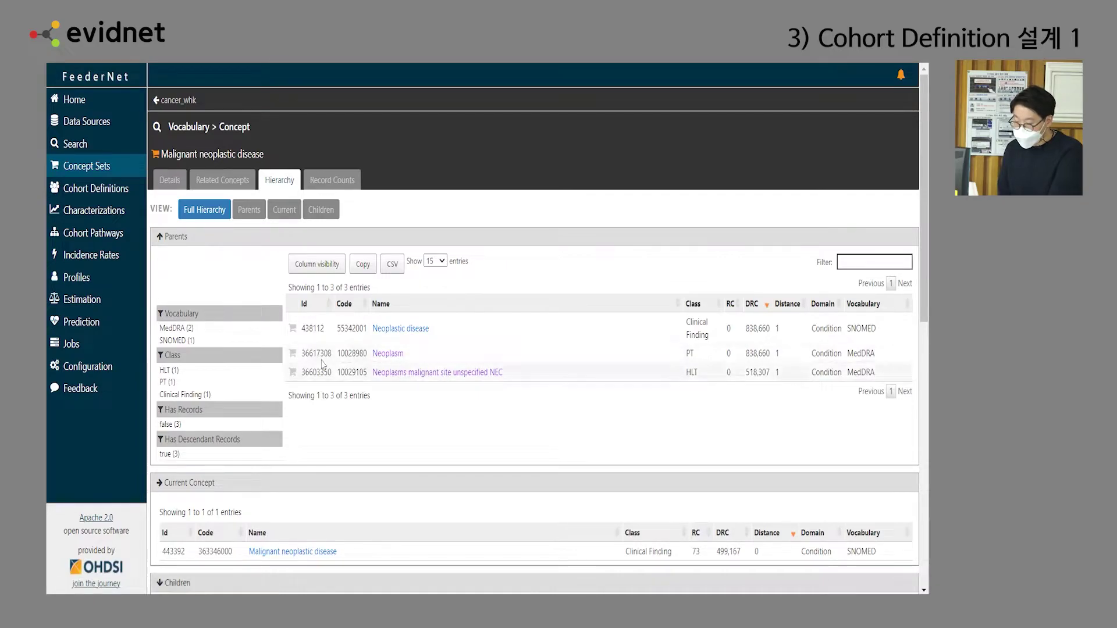
pyautogui.scroll(-4, 291, 370)
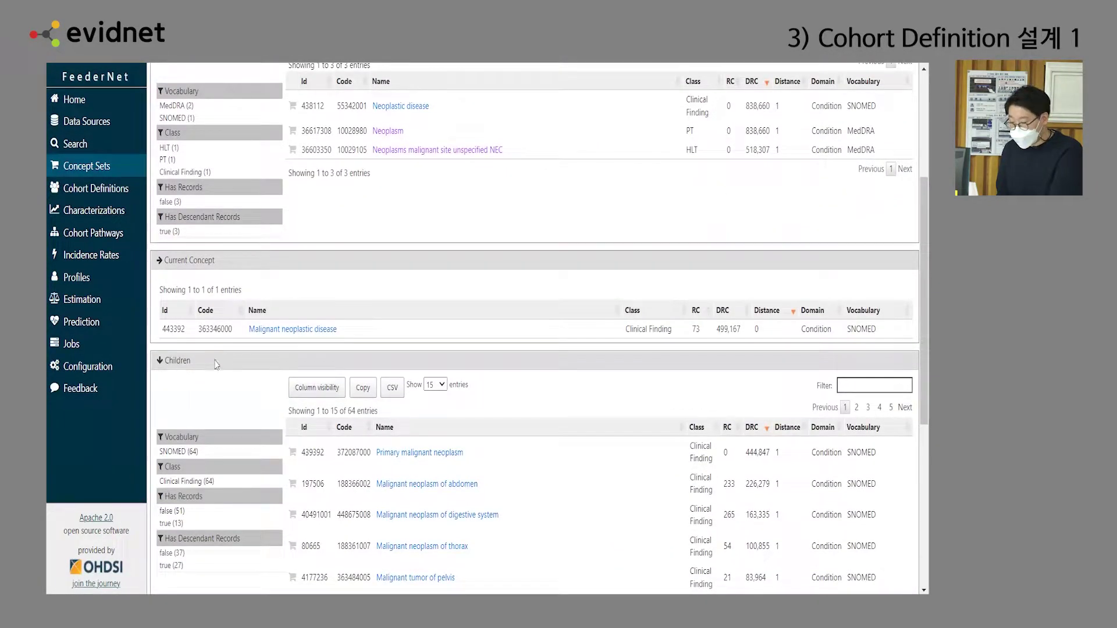
pyautogui.scroll(-1, 419, 382)
pyautogui.scroll(-2, 419, 382)
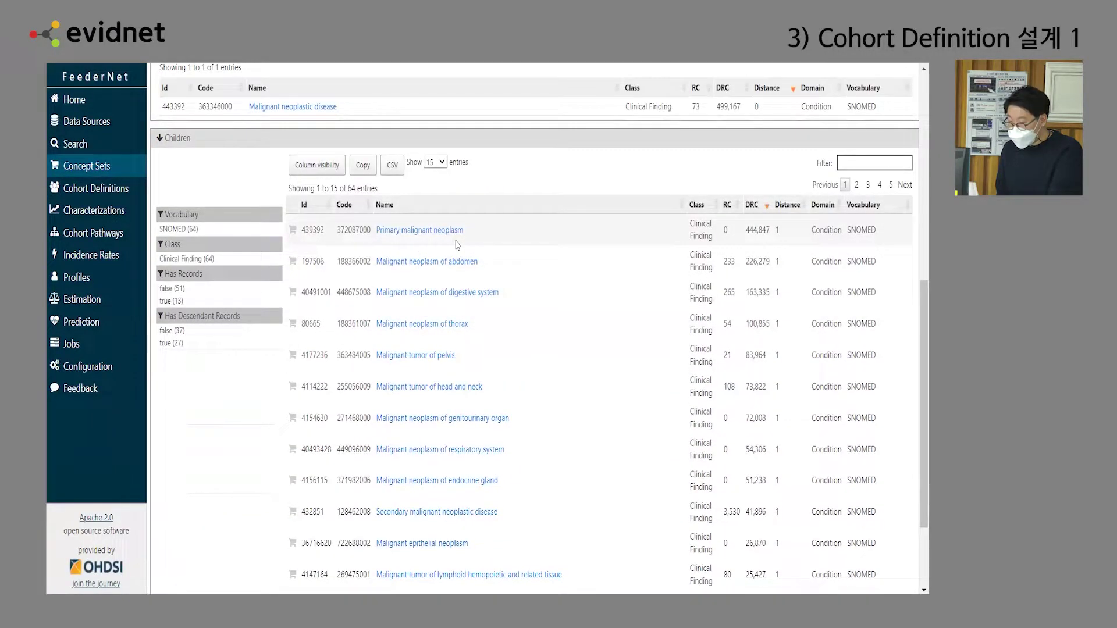
pyautogui.scroll(-1, 456, 245)
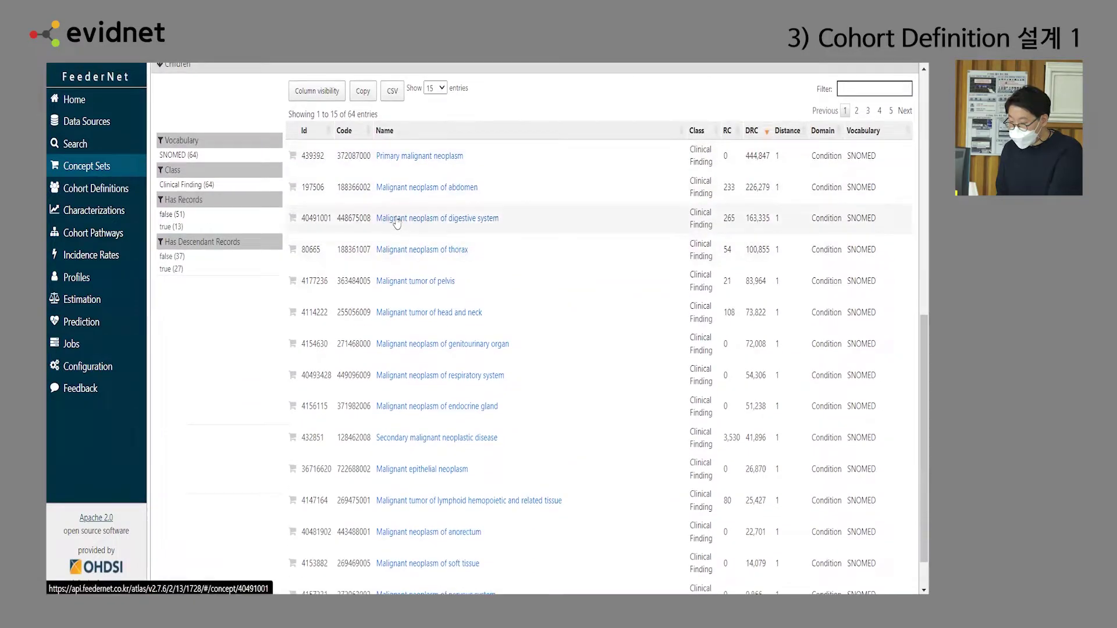
pyautogui.scroll(-1, 409, 284)
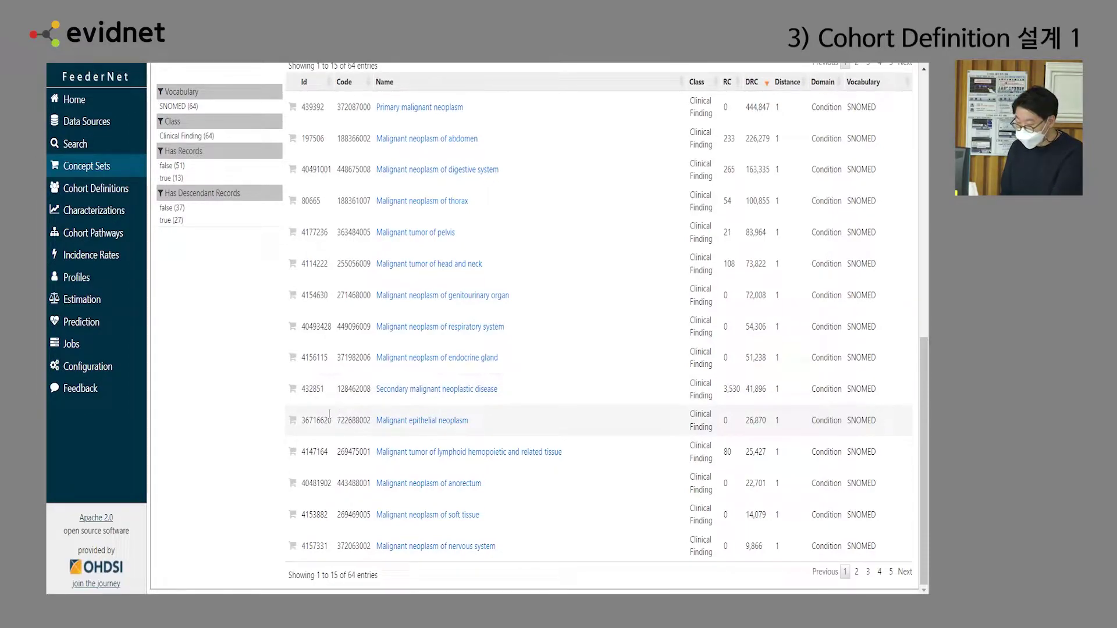
pyautogui.click(293, 390)
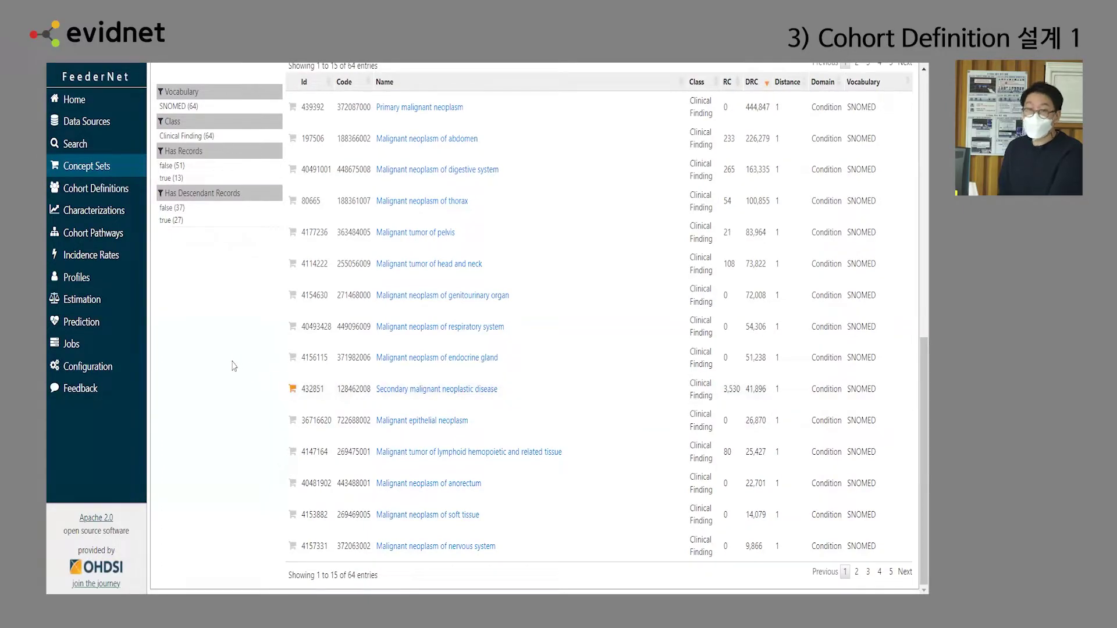
# - Exclude Secondary malignant neoplastic disease together with its descendants from the cancer_whk concept set, and save the set
pyautogui.scroll(10, 221, 349)
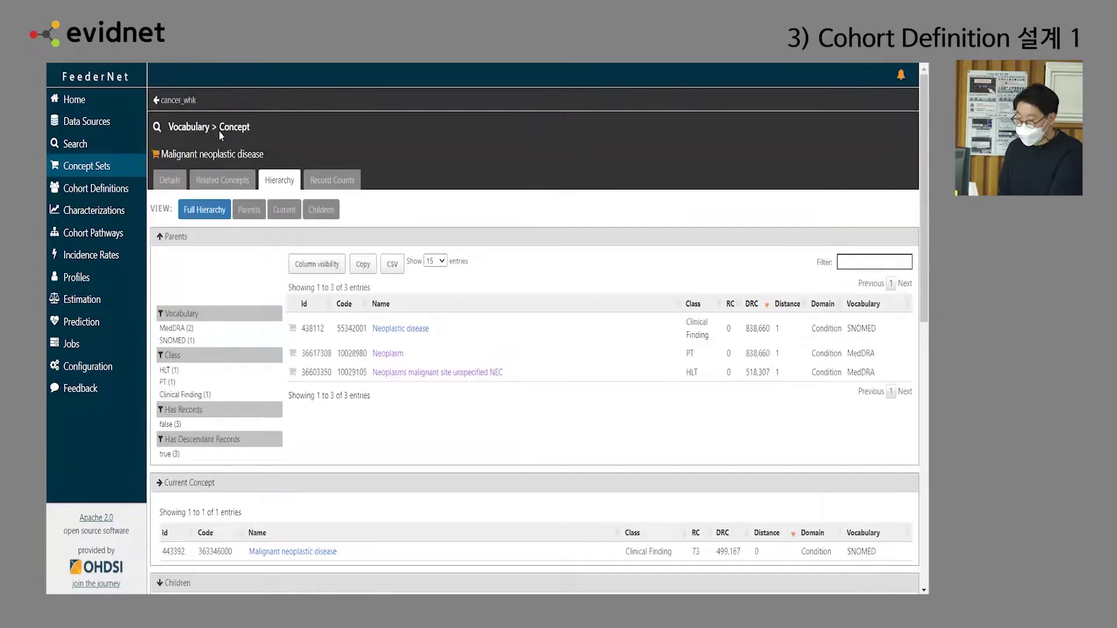
pyautogui.click(182, 103)
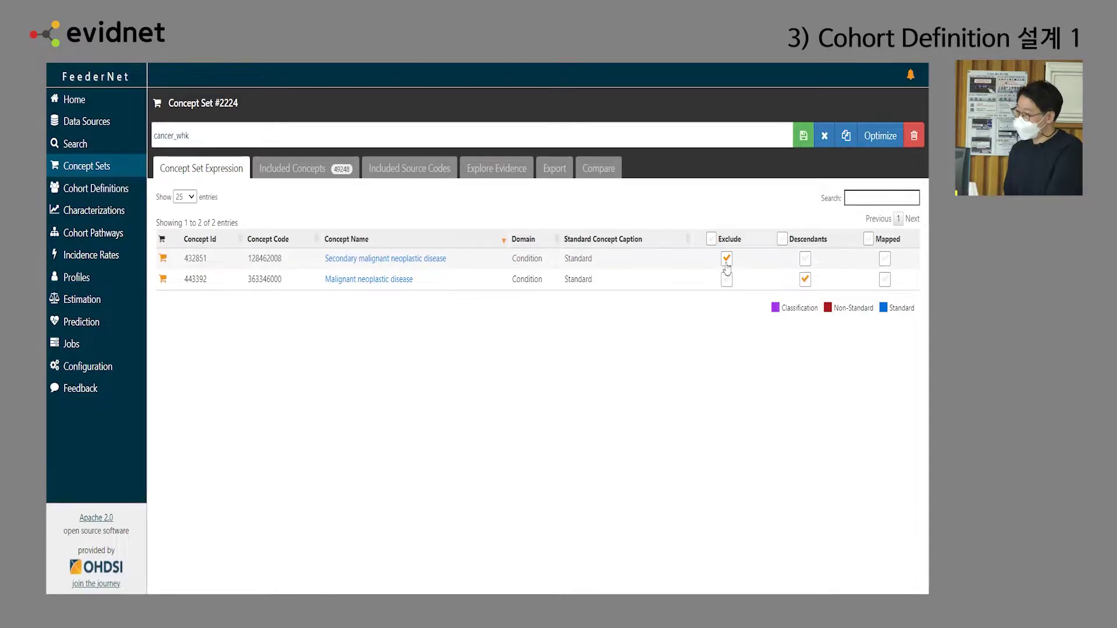
pyautogui.click(806, 260)
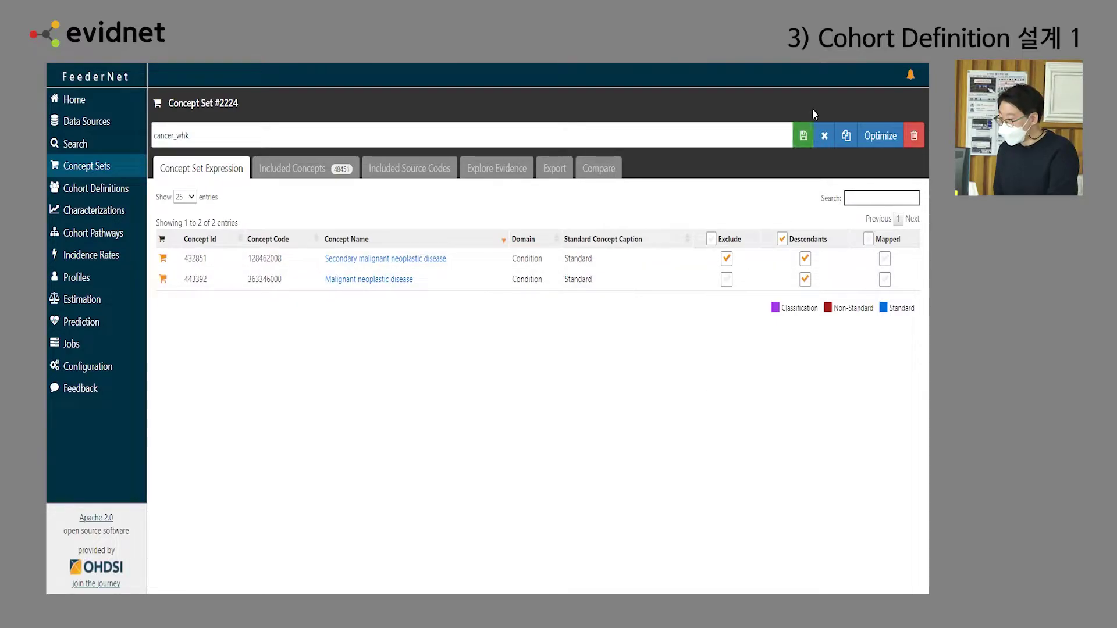
pyautogui.click(802, 137)
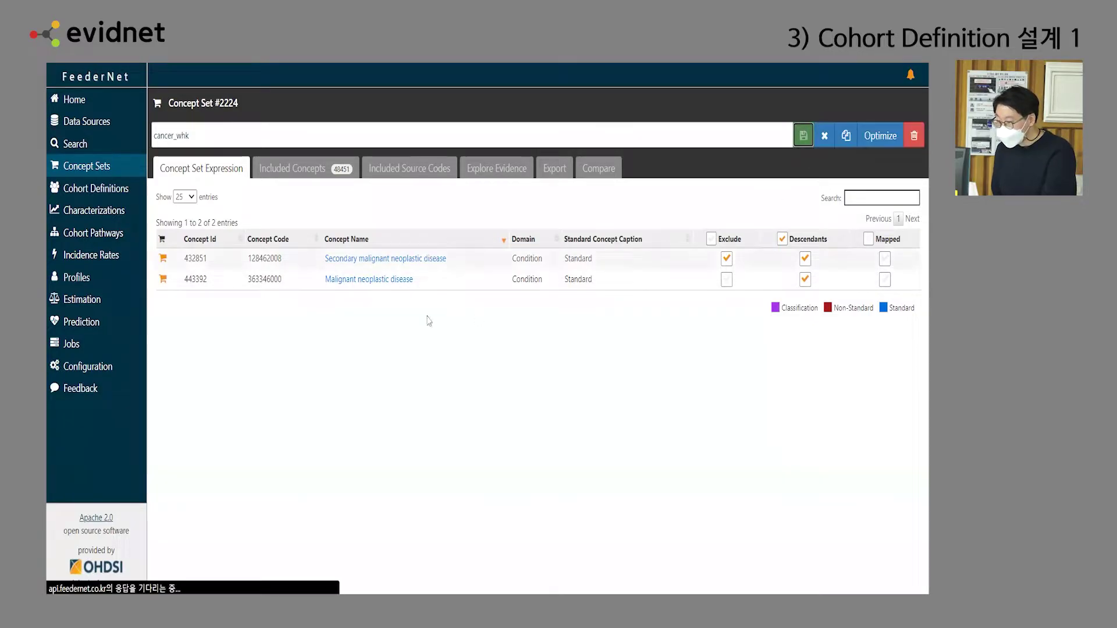
# - Open the list of cohort definitions, and switch to the PowerPoint slide show
pyautogui.click(96, 189)
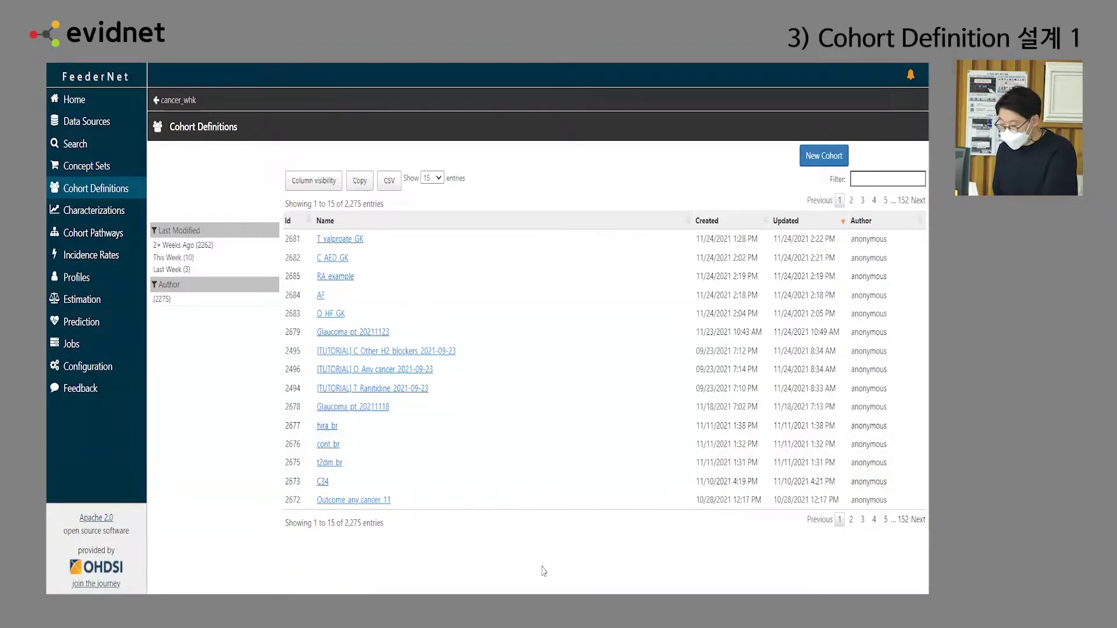
pyautogui.hotkey('alt', 'Tab')
pyautogui.hotkey('alt', 'Tab')
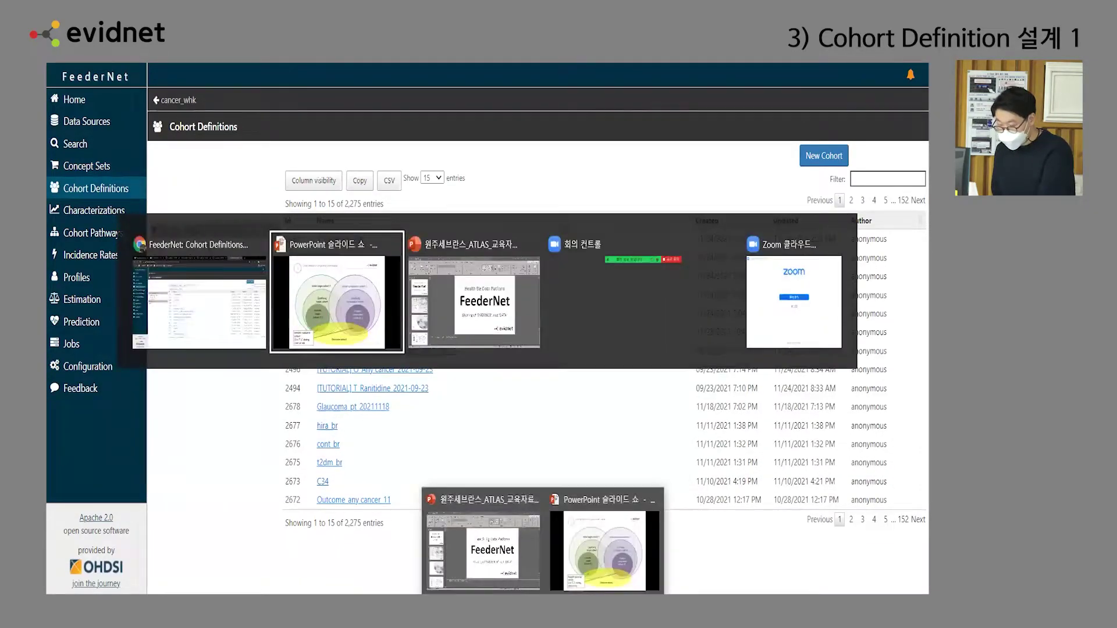
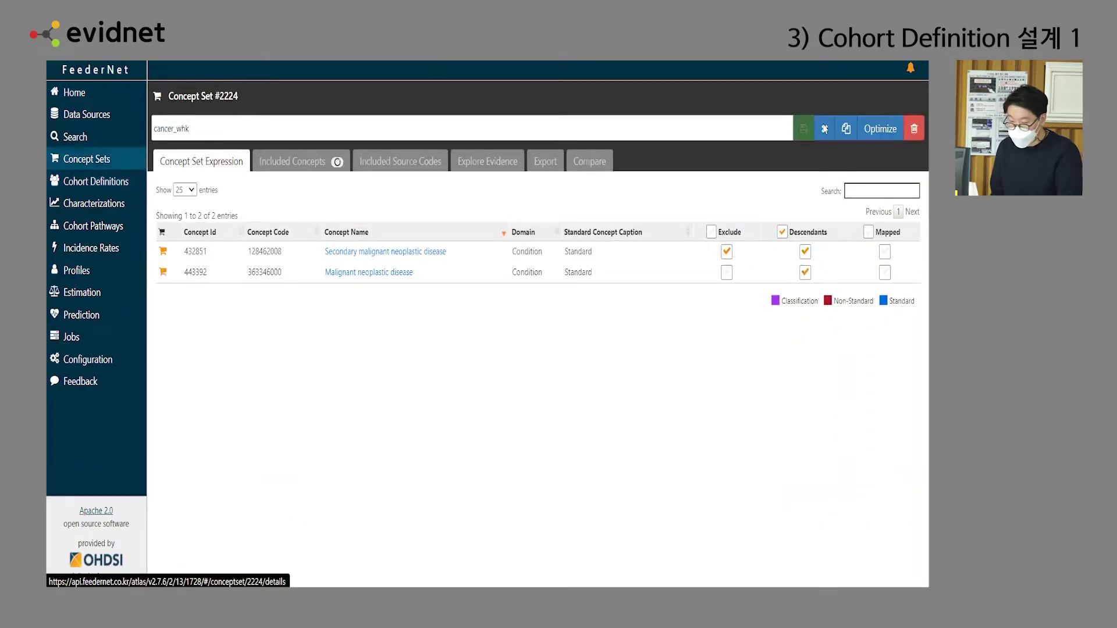
# - Start a new cohort definition in FeederNet and name it T_ranitidine
pyautogui.click(86, 159)
pyautogui.click(96, 182)
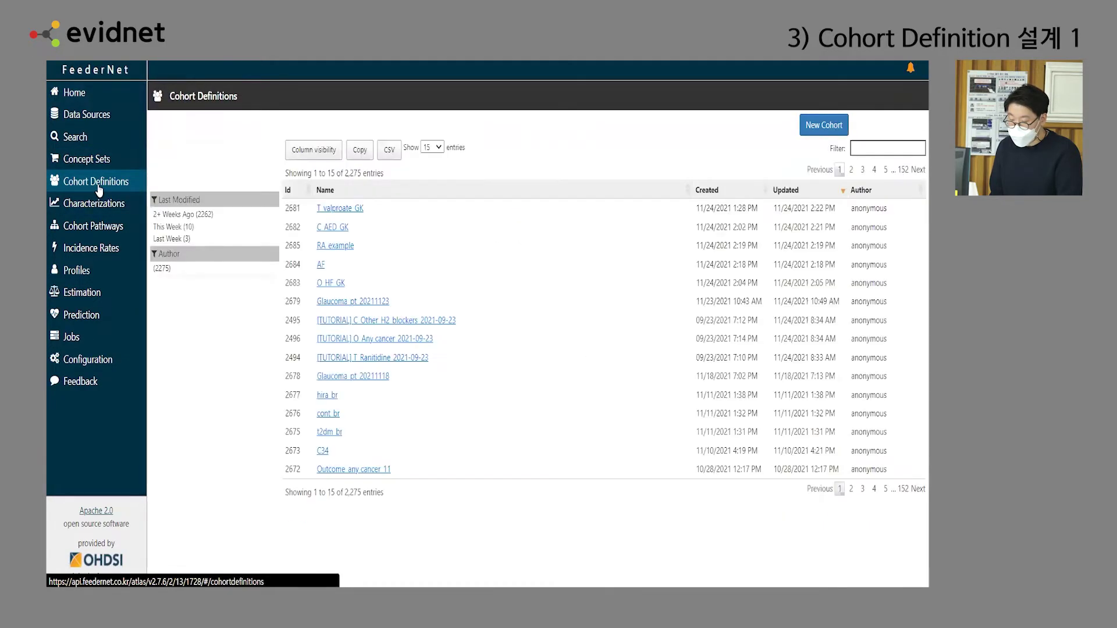
pyautogui.click(819, 132)
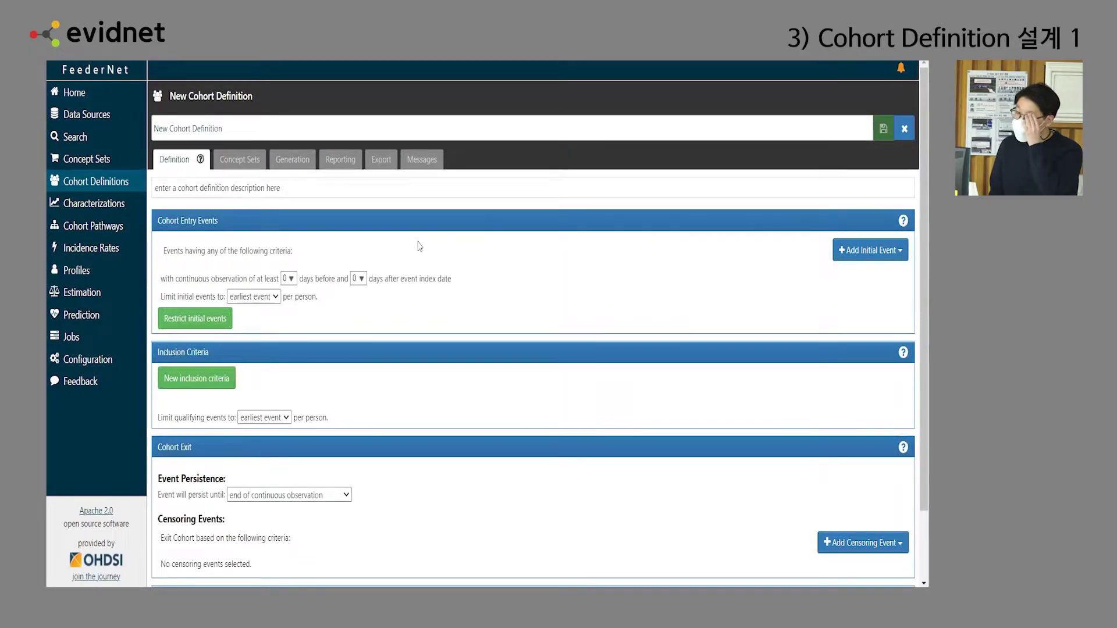
pyautogui.click(237, 130)
pyautogui.moveTo(237, 130); pyautogui.dragTo(153, 130)
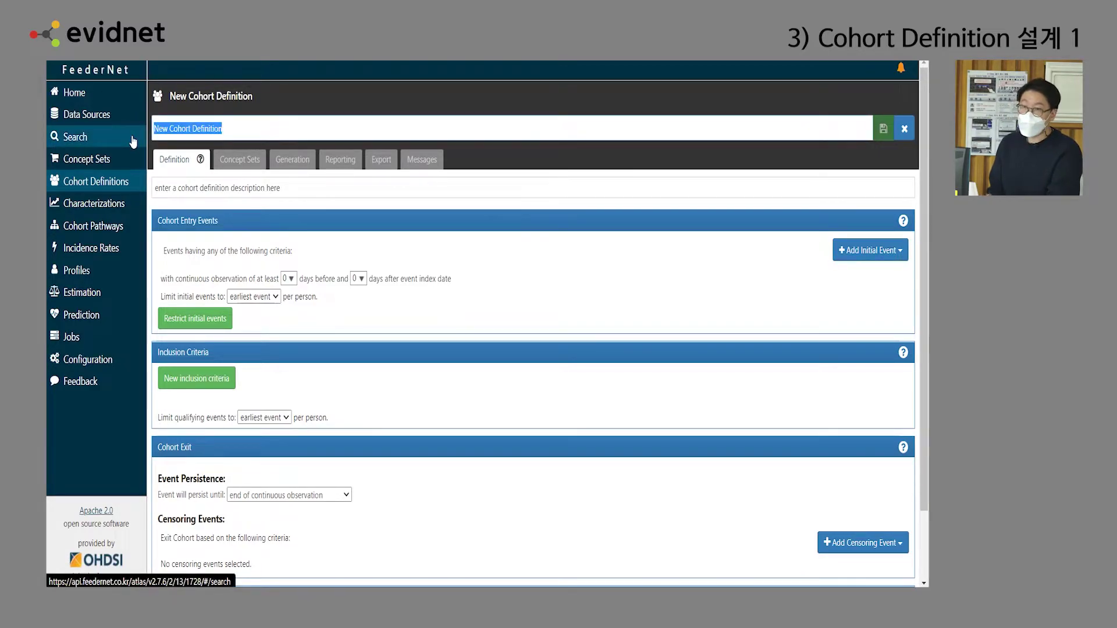
pyautogui.write('T')
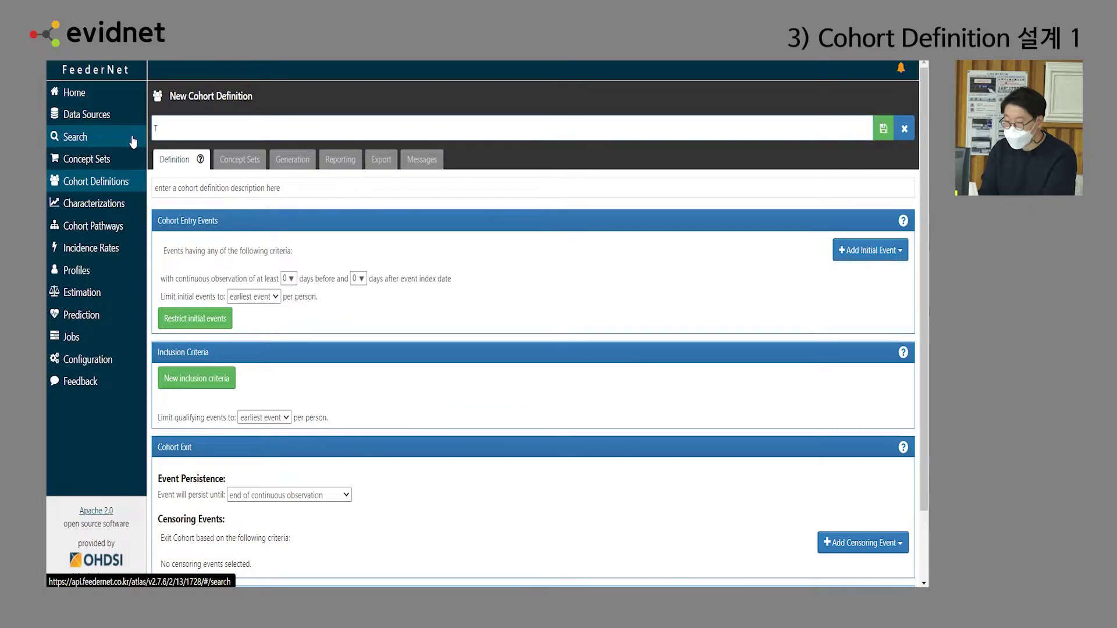
pyautogui.write('_ranig')
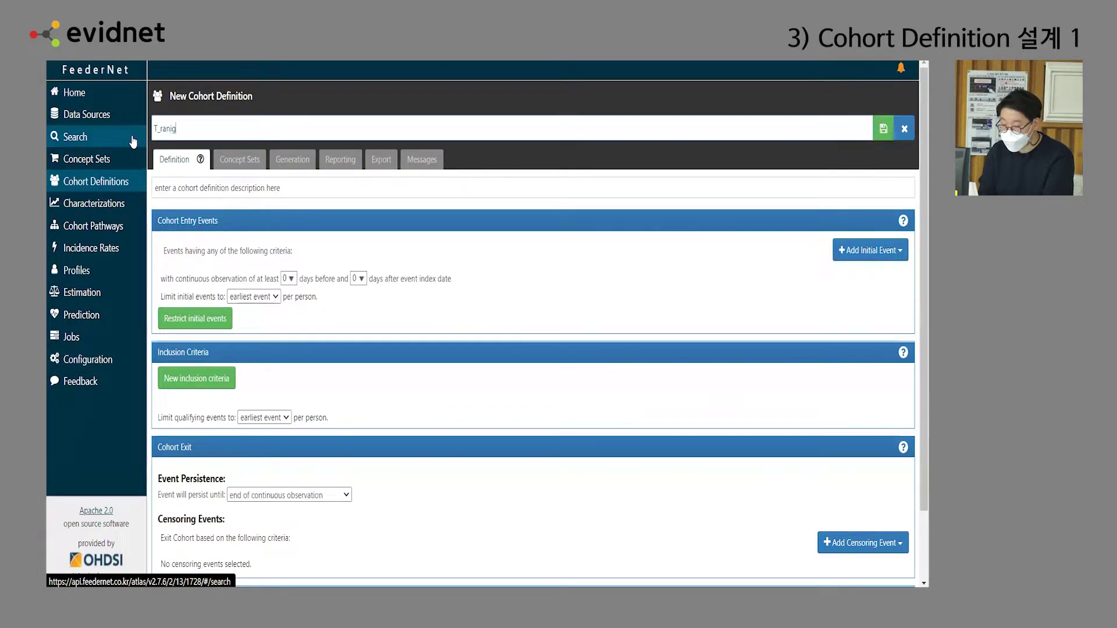
pyautogui.press('BackSpace')
pyautogui.write('tidine')
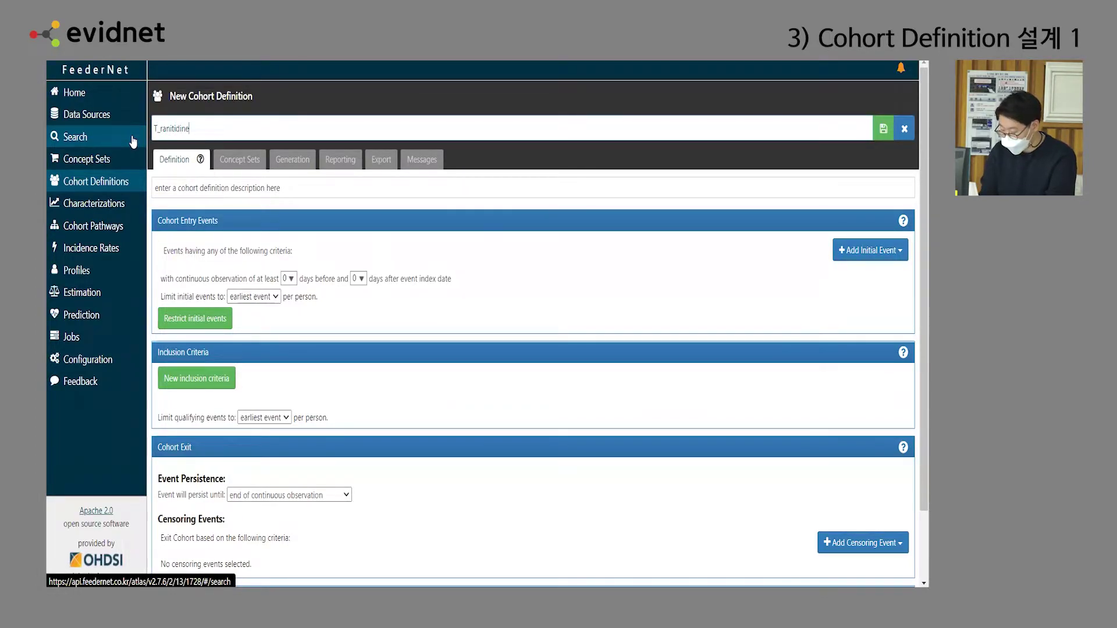
# - Complete the cohort definition's name as T_ranitidine_whk and save the definition
pyautogui.write('_whk')
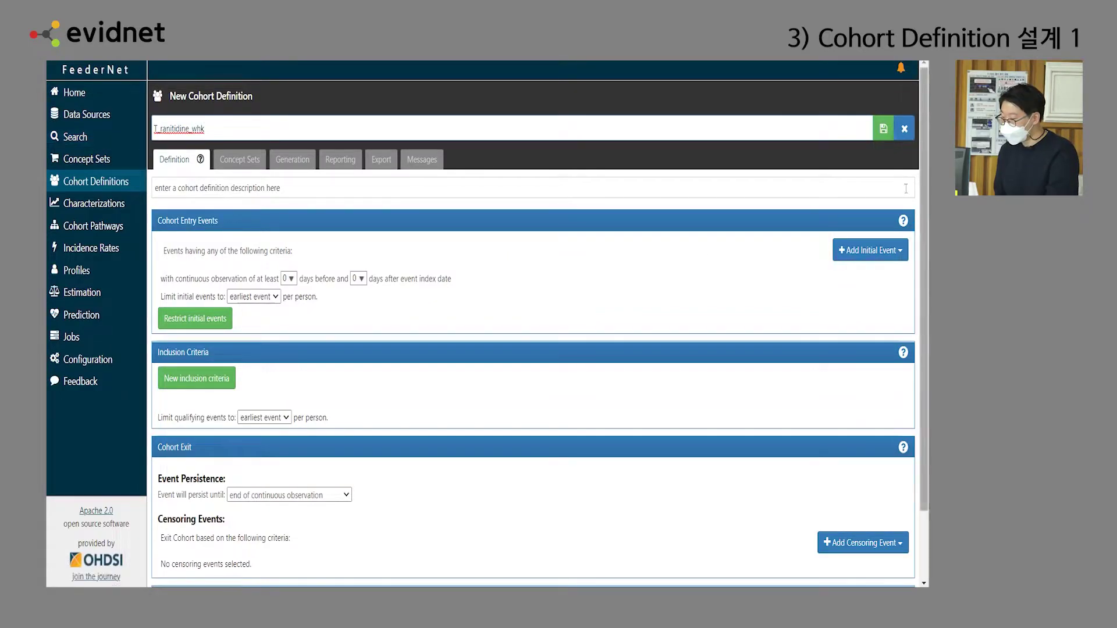
pyautogui.click(883, 128)
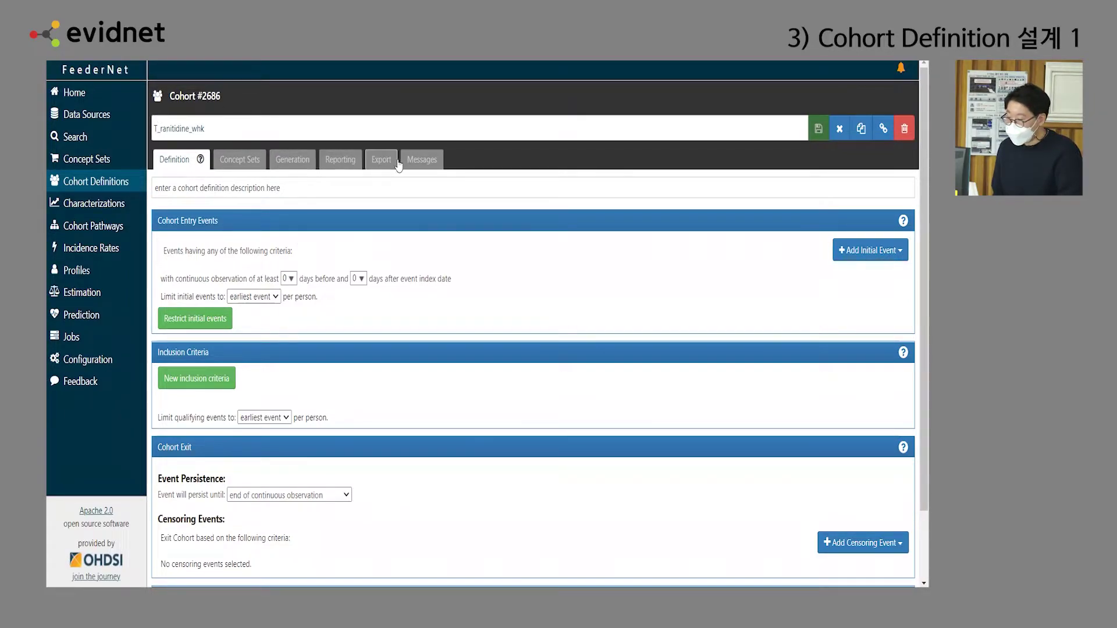
# - Review the event types available as initial event for cohort entry, and switch to the RxNorm slide in the PowerPoint slide show
pyautogui.scroll(-2, 702, 162)
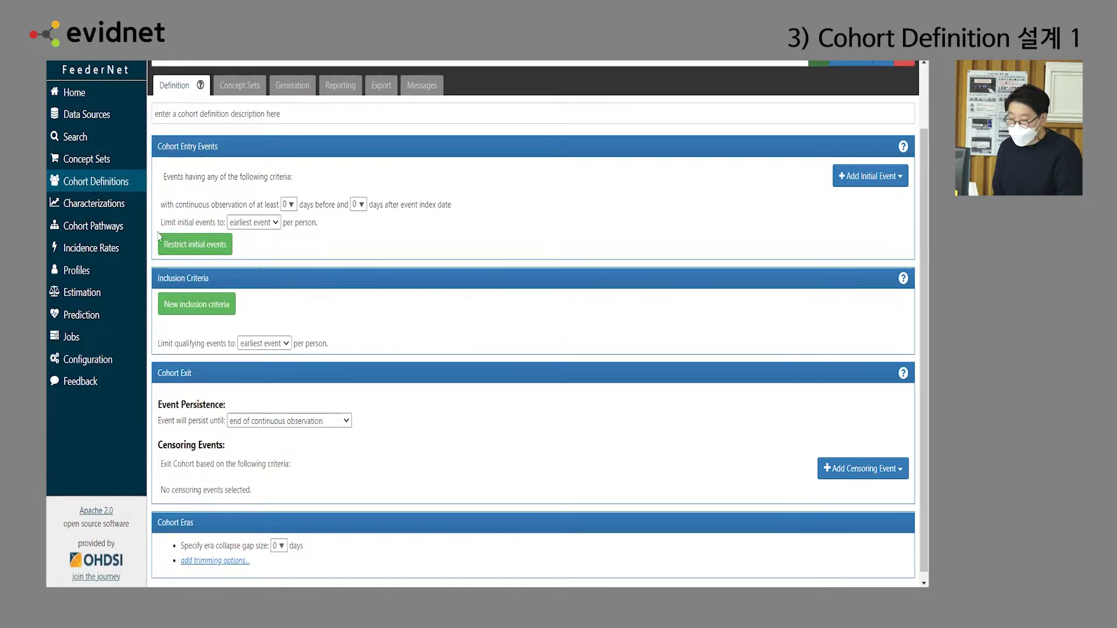
pyautogui.click(869, 183)
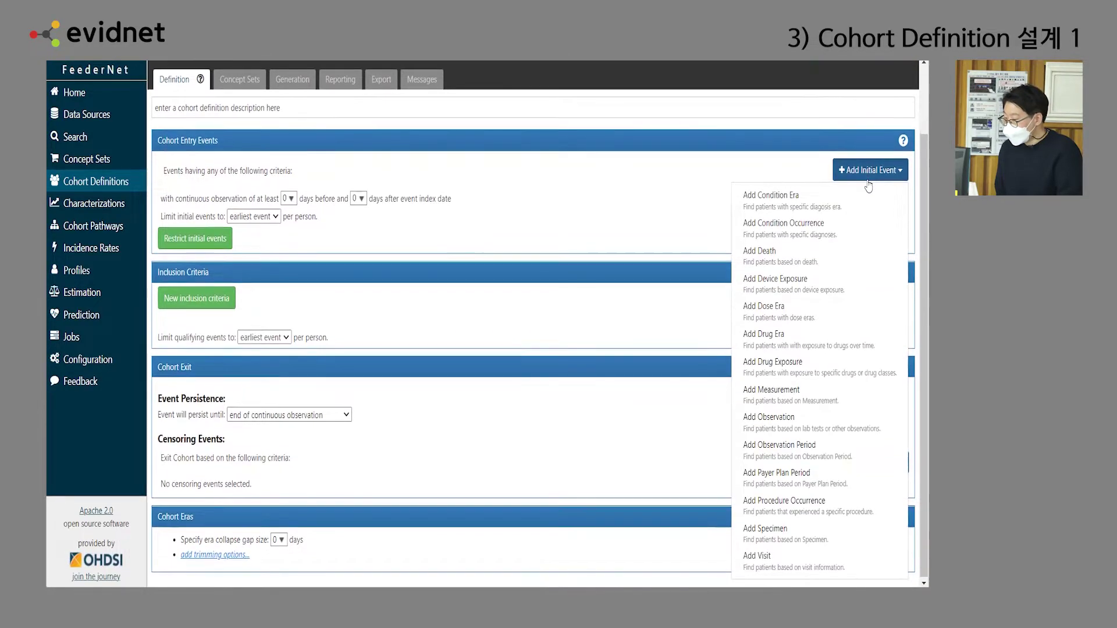
pyautogui.scroll(-1, 869, 182)
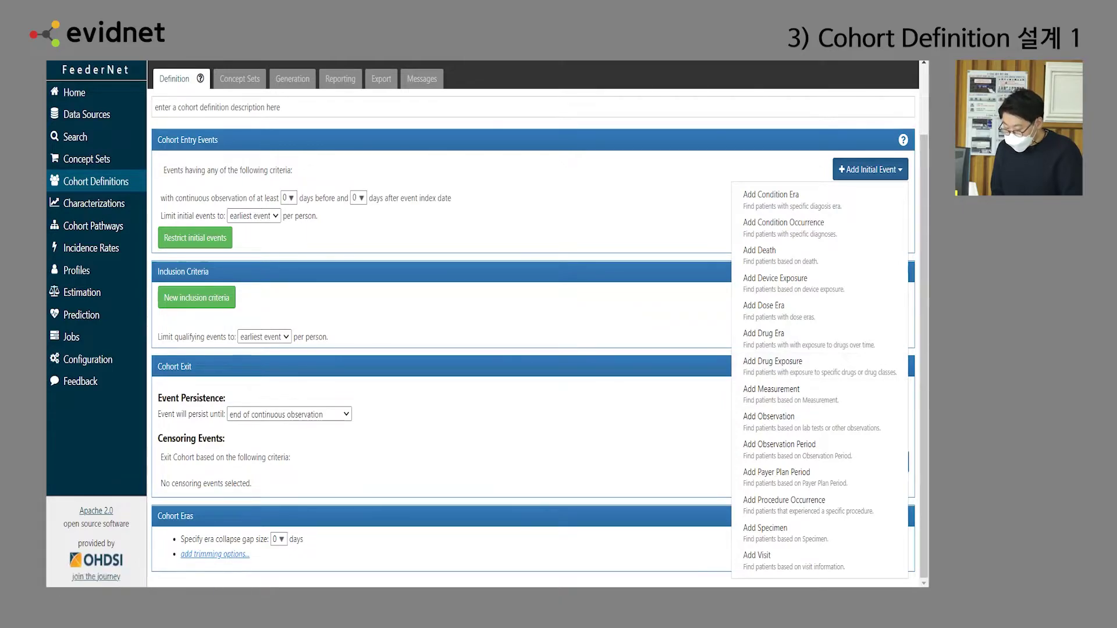
pyautogui.hotkey('alt', 'Tab')
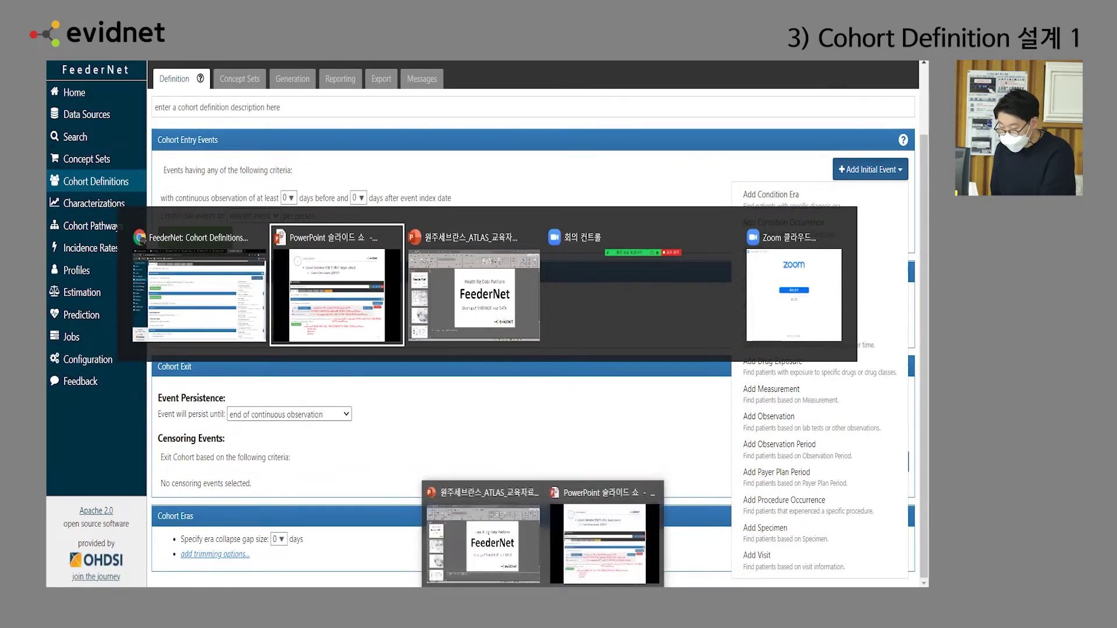
pyautogui.press('Left')
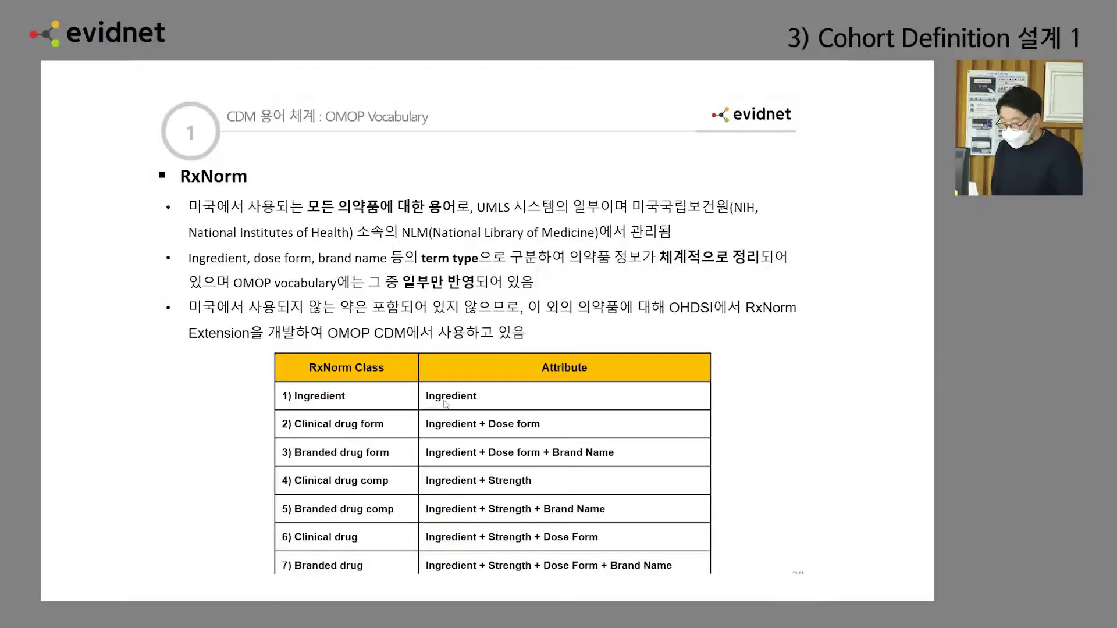
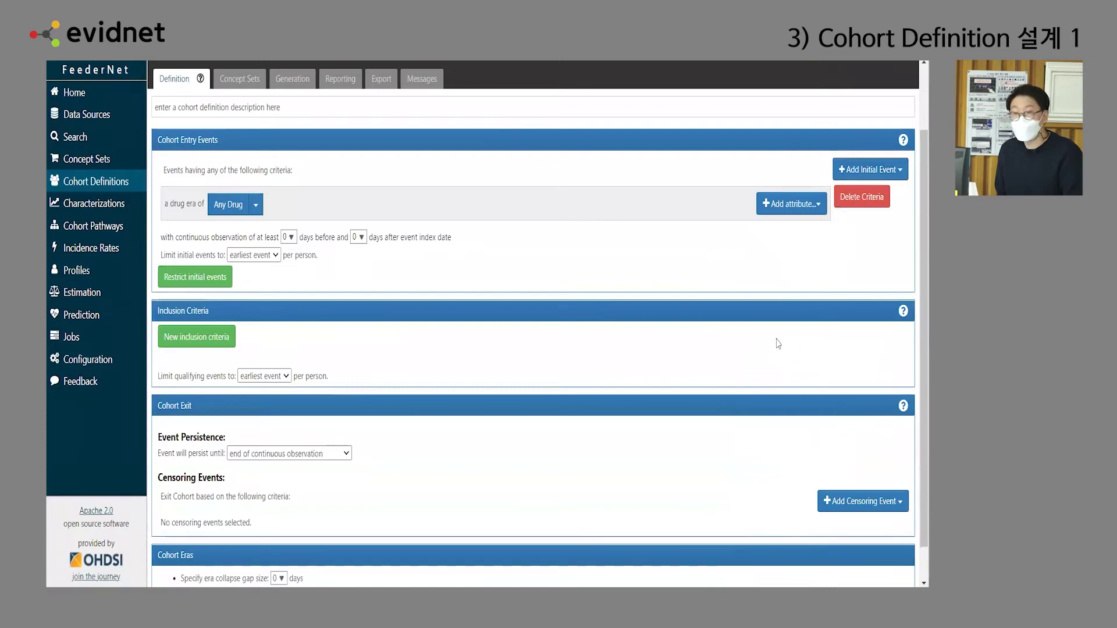
# - Import the T_Ranitidine concept set from the repository into the drug era entry criterion, filtering the sets by ranitidine
pyautogui.click(256, 214)
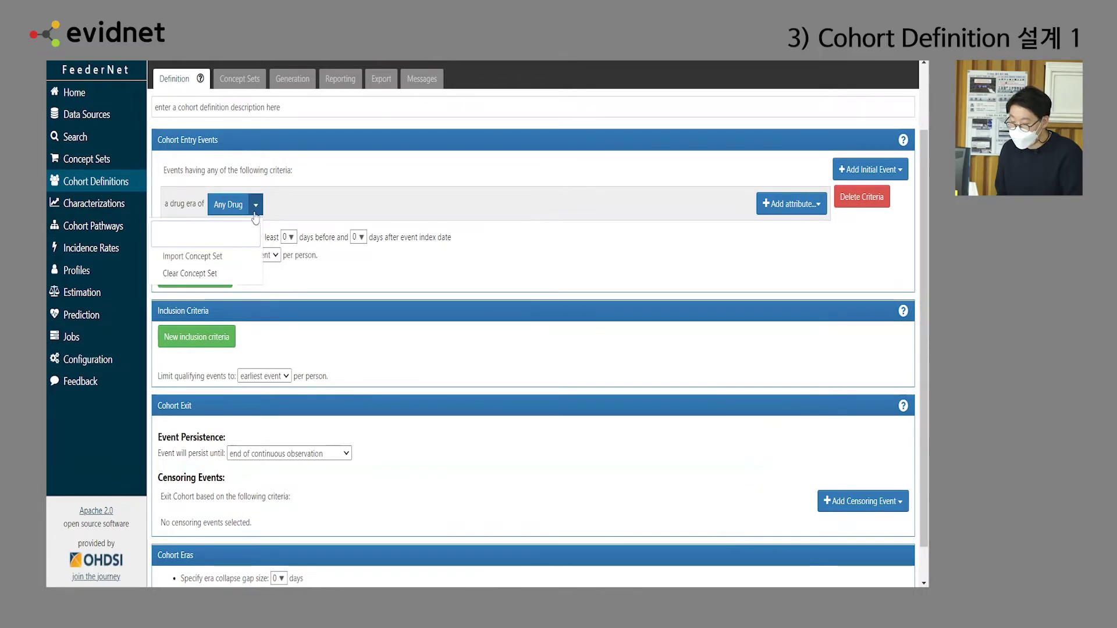
pyautogui.click(225, 263)
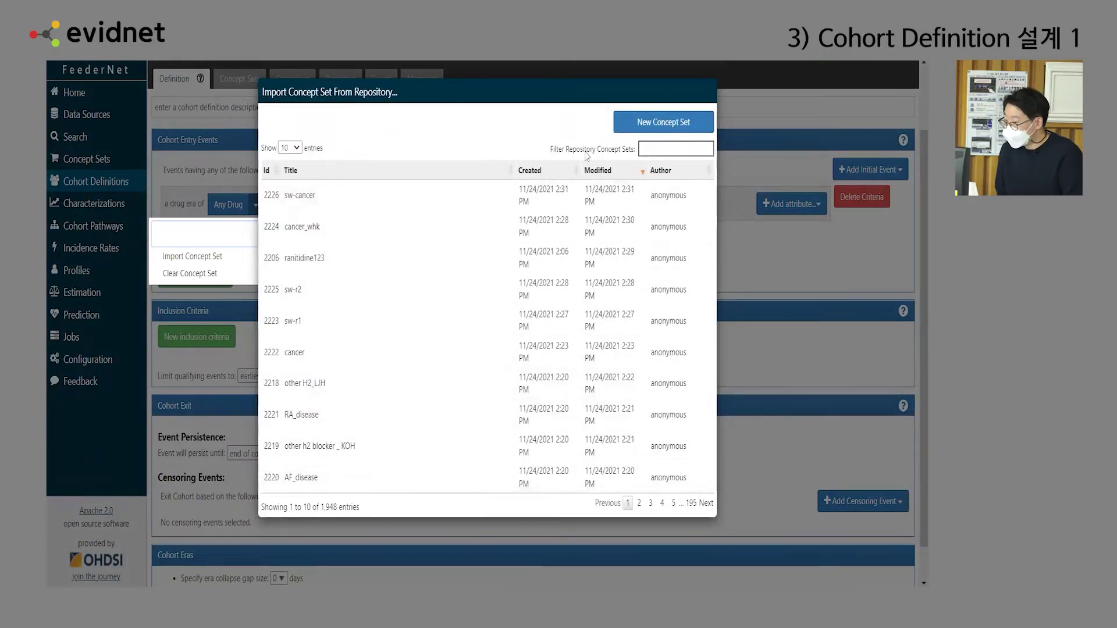
pyautogui.click(659, 150)
pyautogui.write('ranitidine')
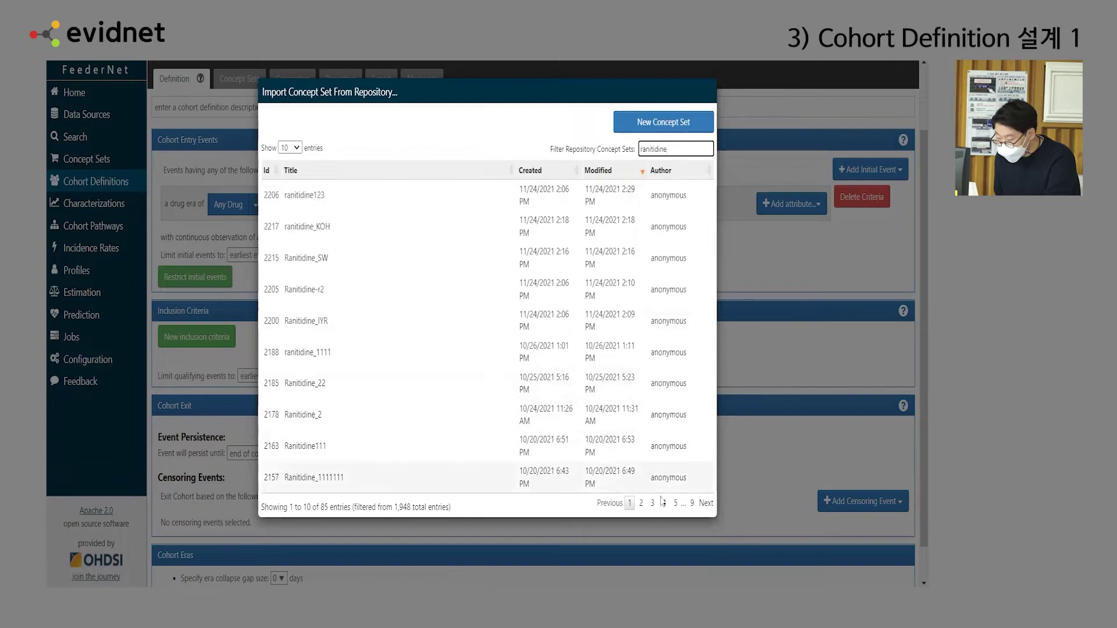
pyautogui.click(643, 503)
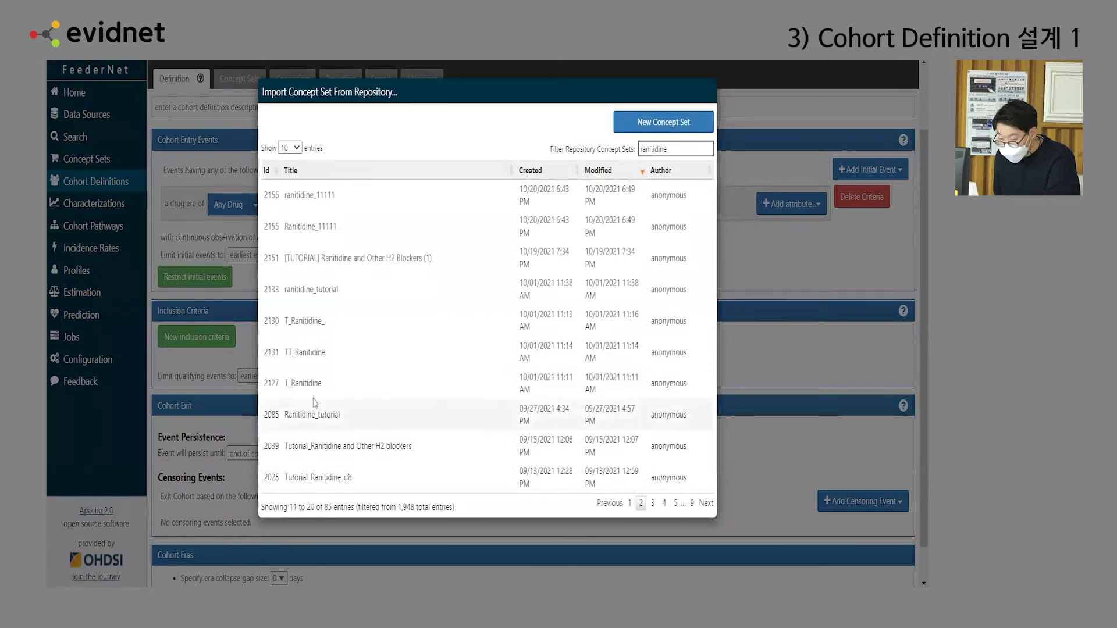
pyautogui.click(316, 384)
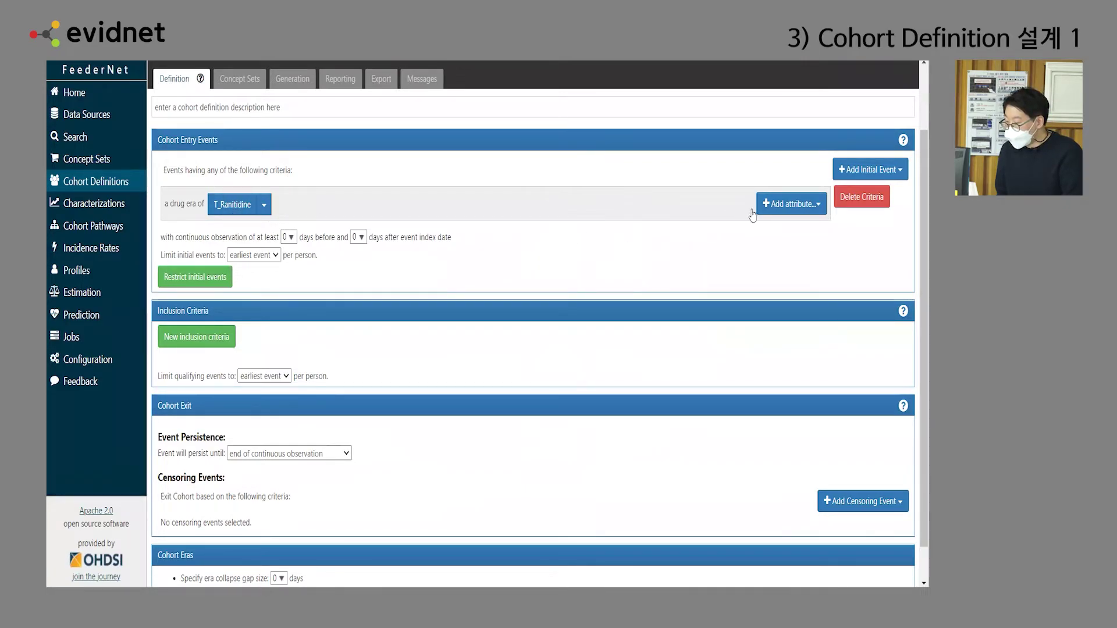
# - Restrict the T_Ranitidine drug era to the first exposure in the person's history and an era length greater than 14 days
pyautogui.click(807, 210)
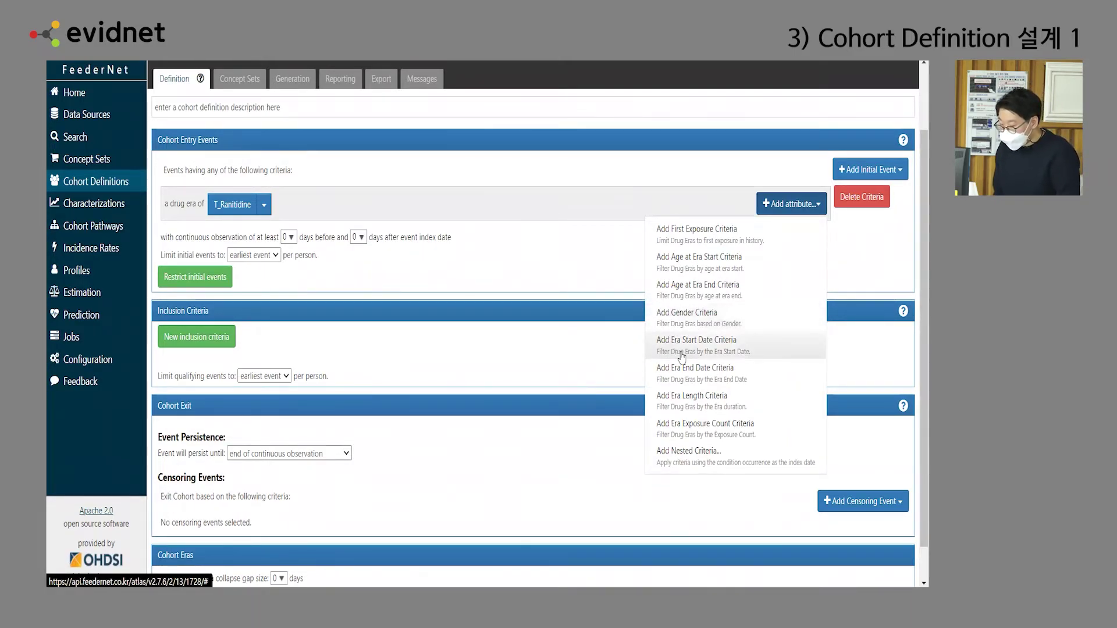
pyautogui.click(684, 242)
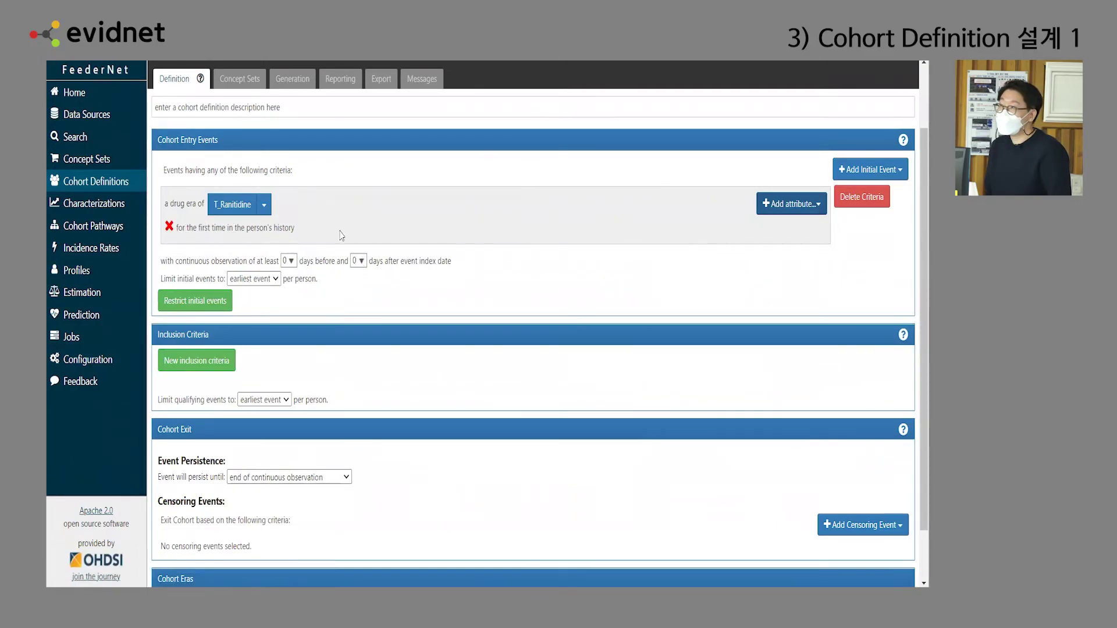
pyautogui.click(768, 211)
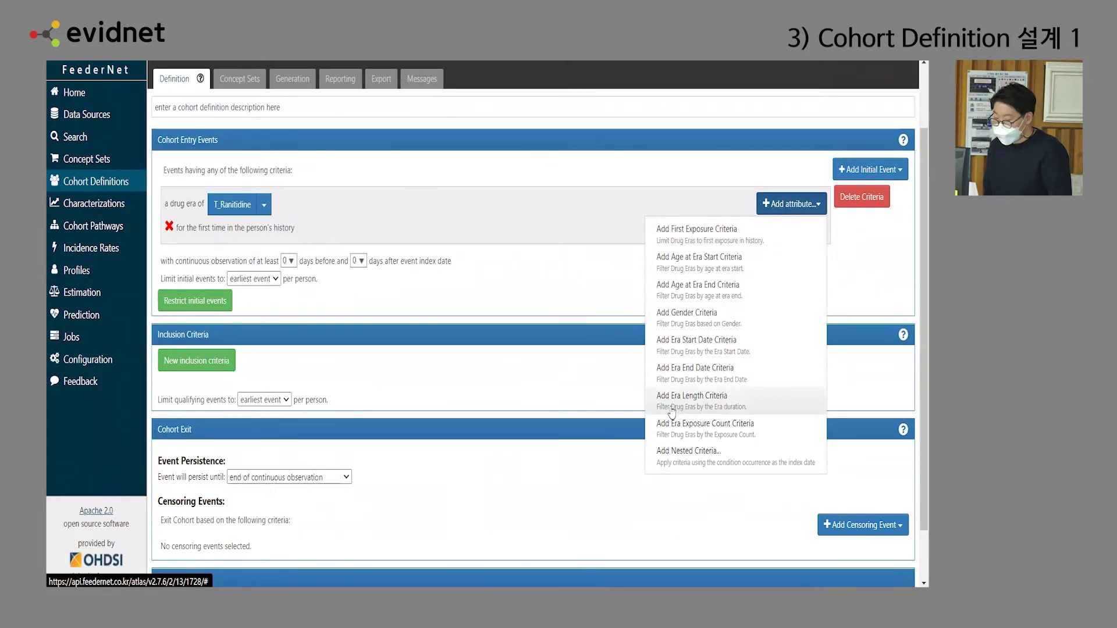
pyautogui.click(704, 405)
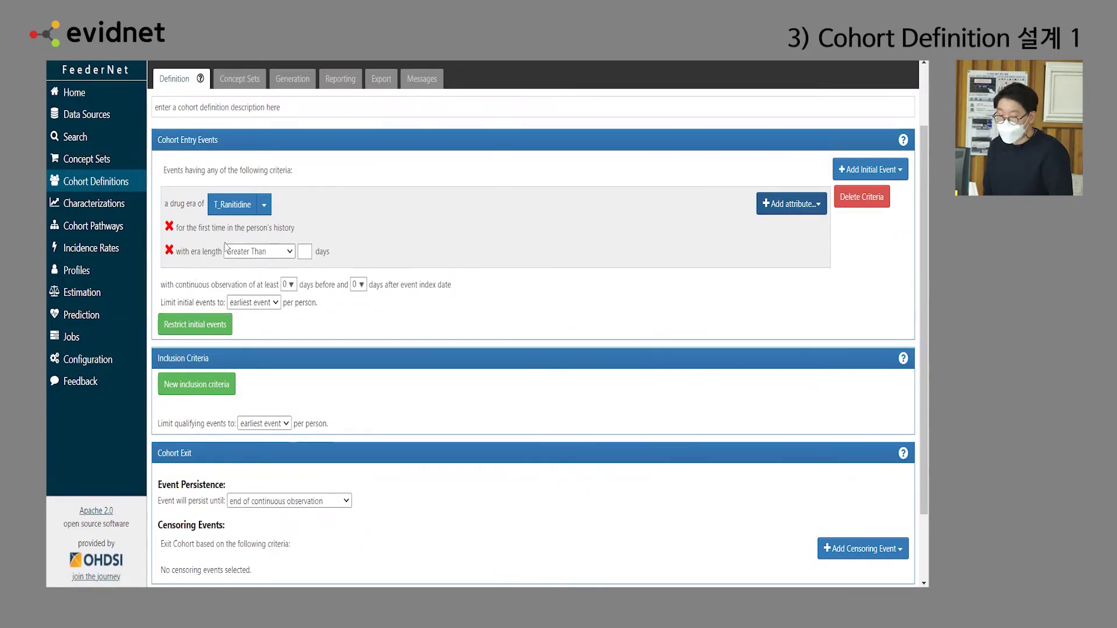
pyautogui.click(305, 252)
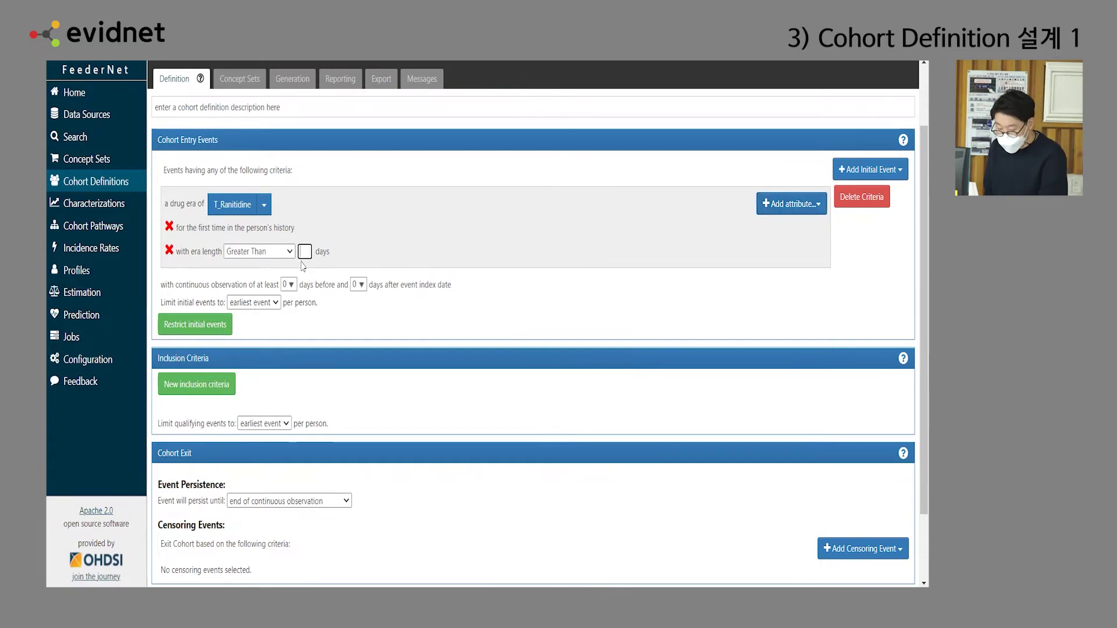
pyautogui.write('14')
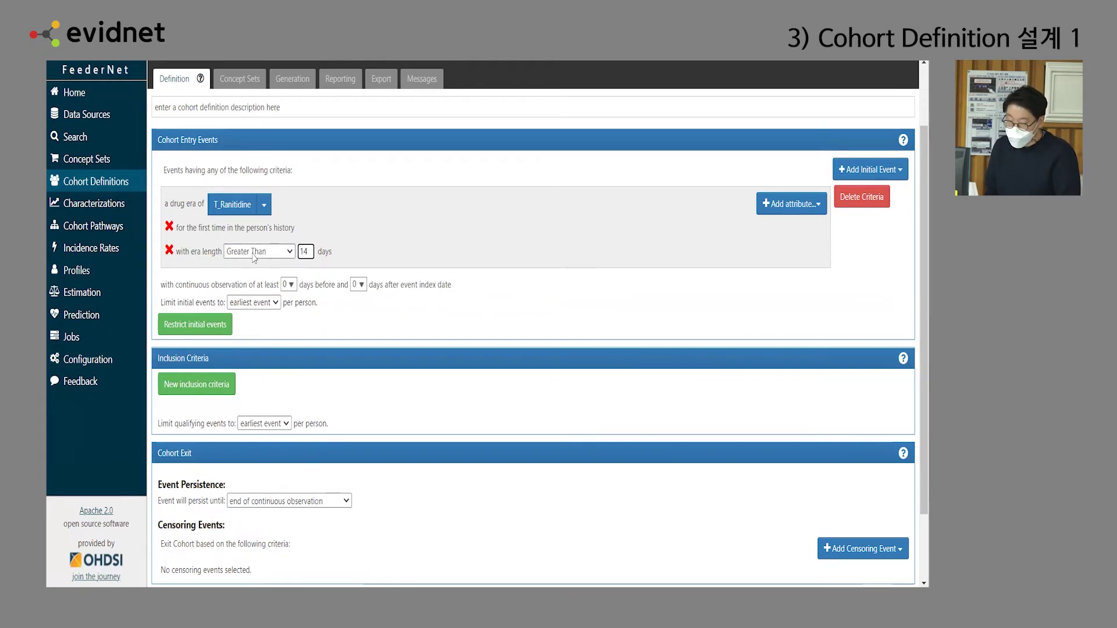
pyautogui.click(288, 253)
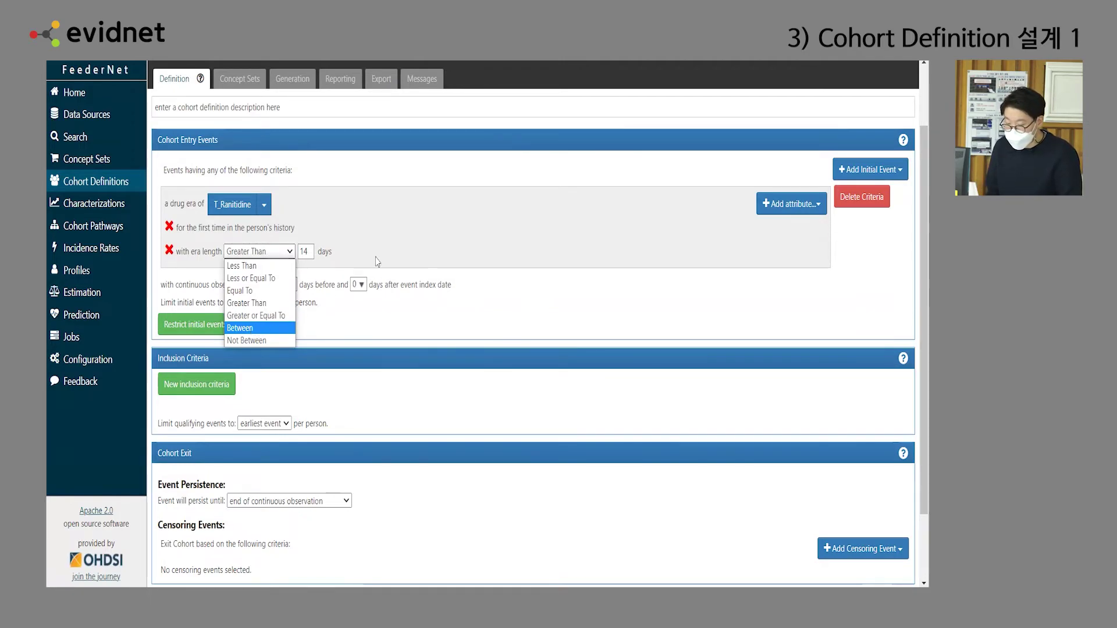
pyautogui.click(389, 233)
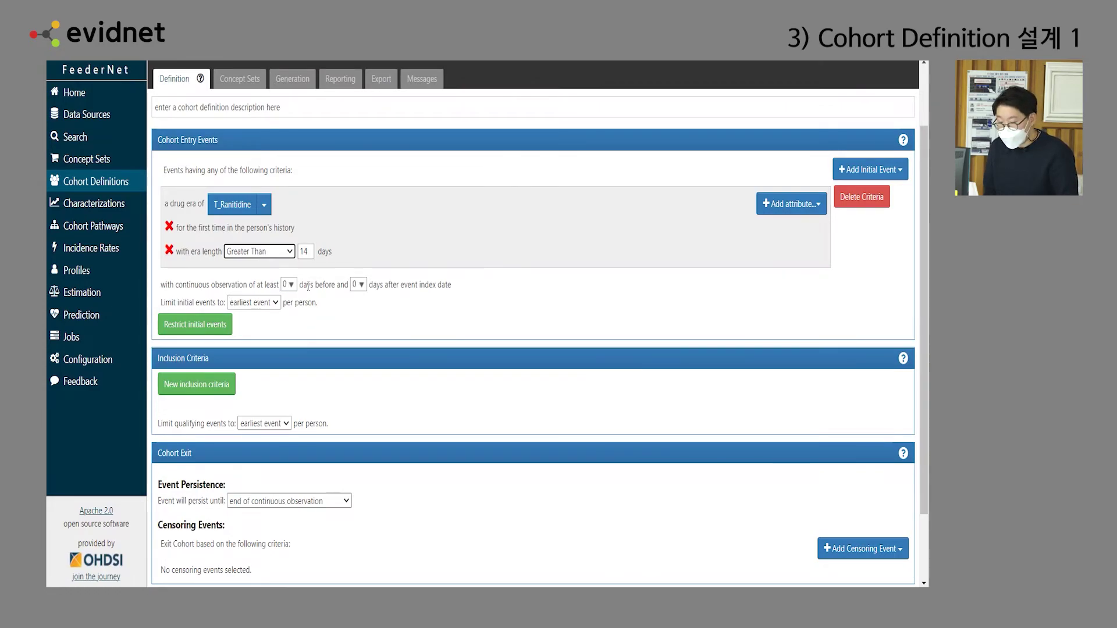
# - Require continuous observation of at least 30 days before the event index date
pyautogui.click(289, 285)
pyautogui.click(315, 285)
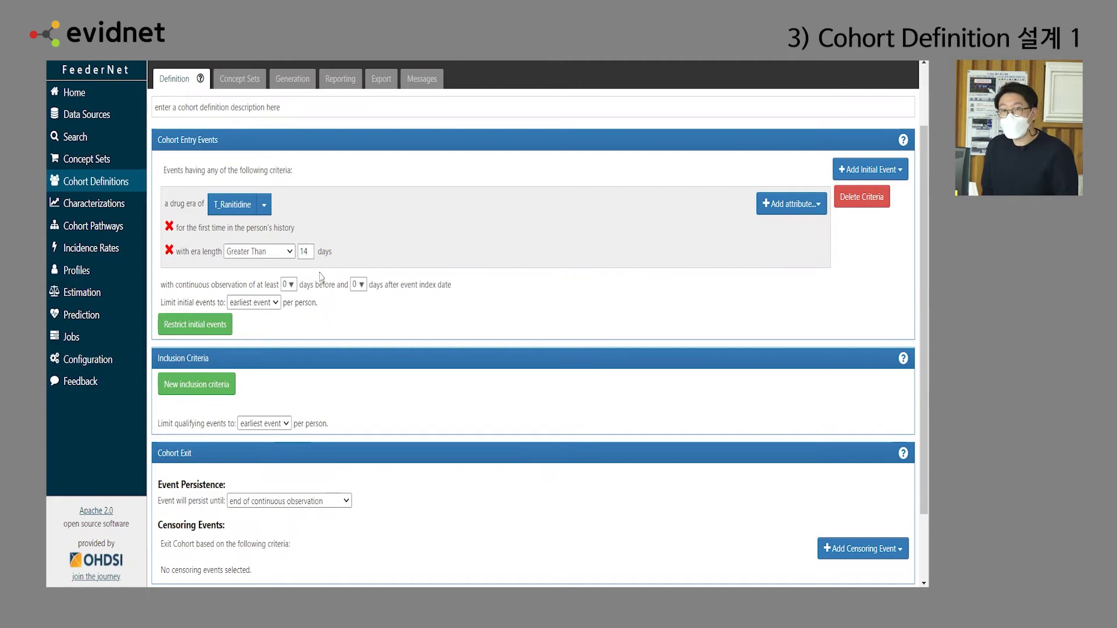
pyautogui.click(289, 285)
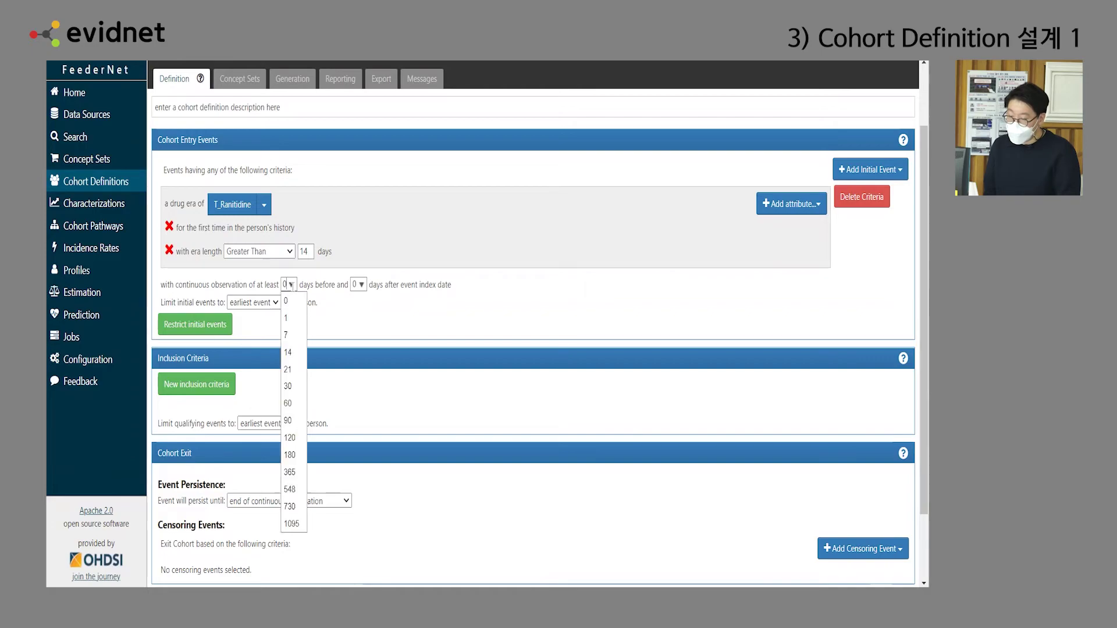
pyautogui.click(292, 387)
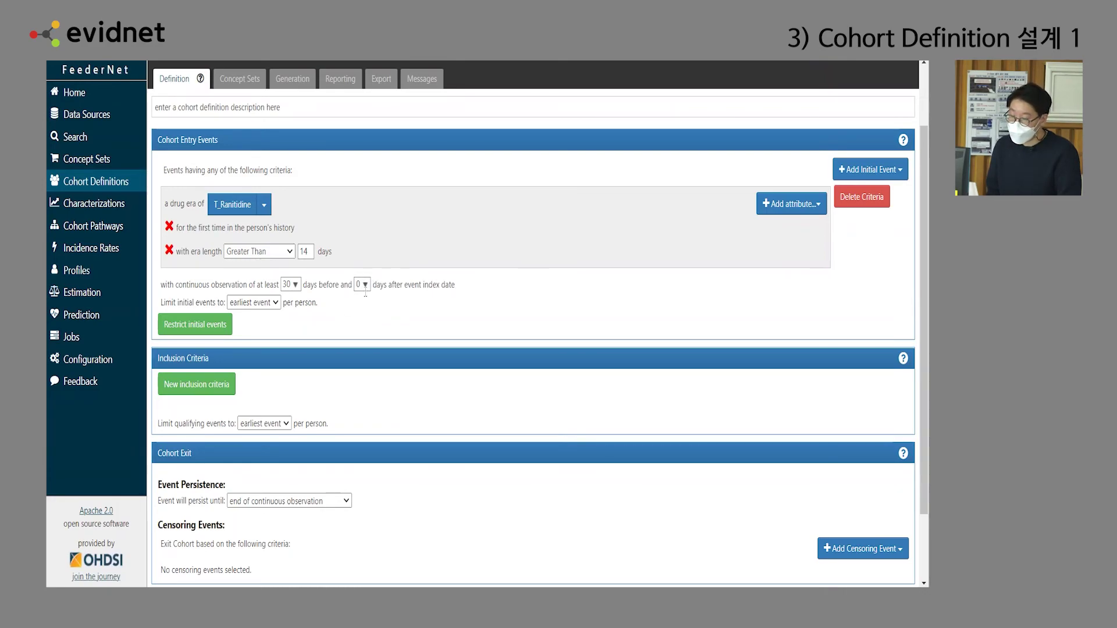
# - Try limiting initial events to all events and to the latest event per person, and restore the earliest event limit
pyautogui.click(275, 303)
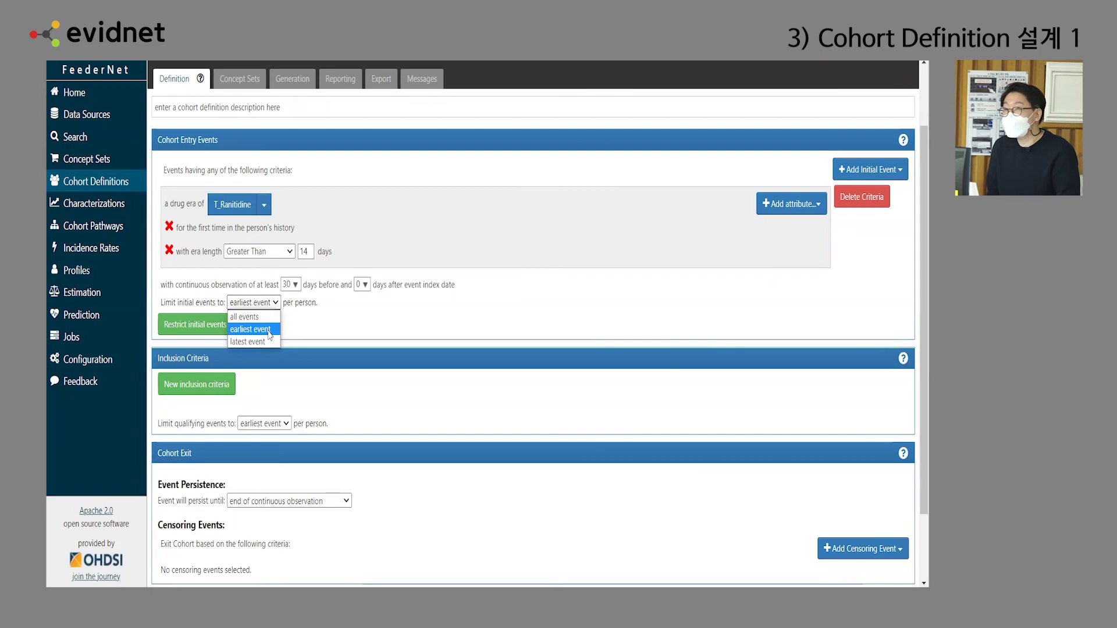
pyautogui.click(270, 330)
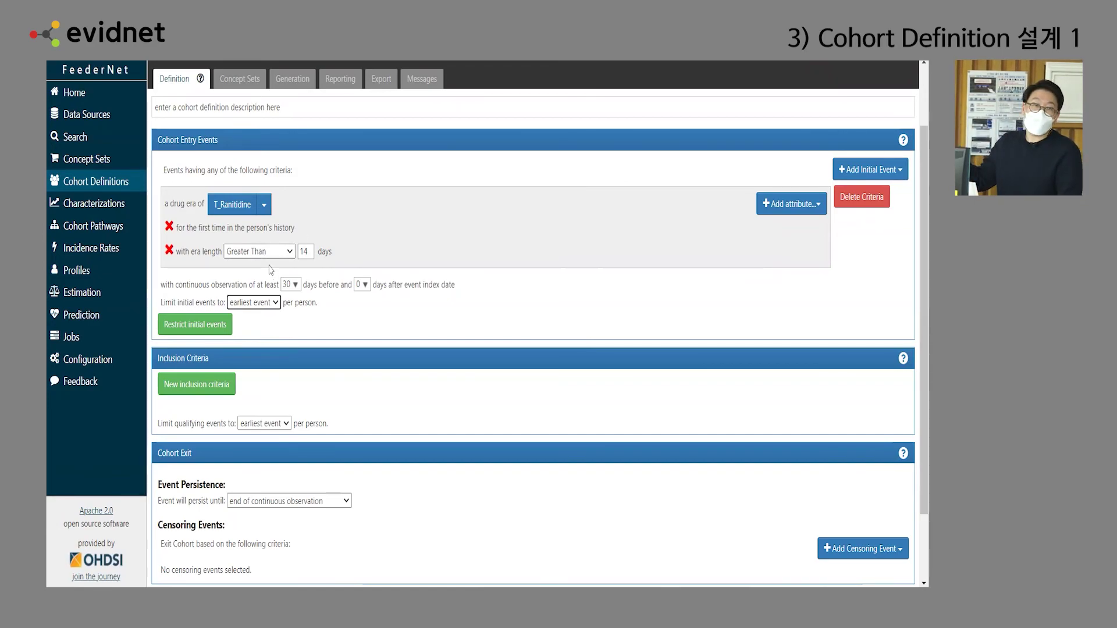
pyautogui.click(270, 303)
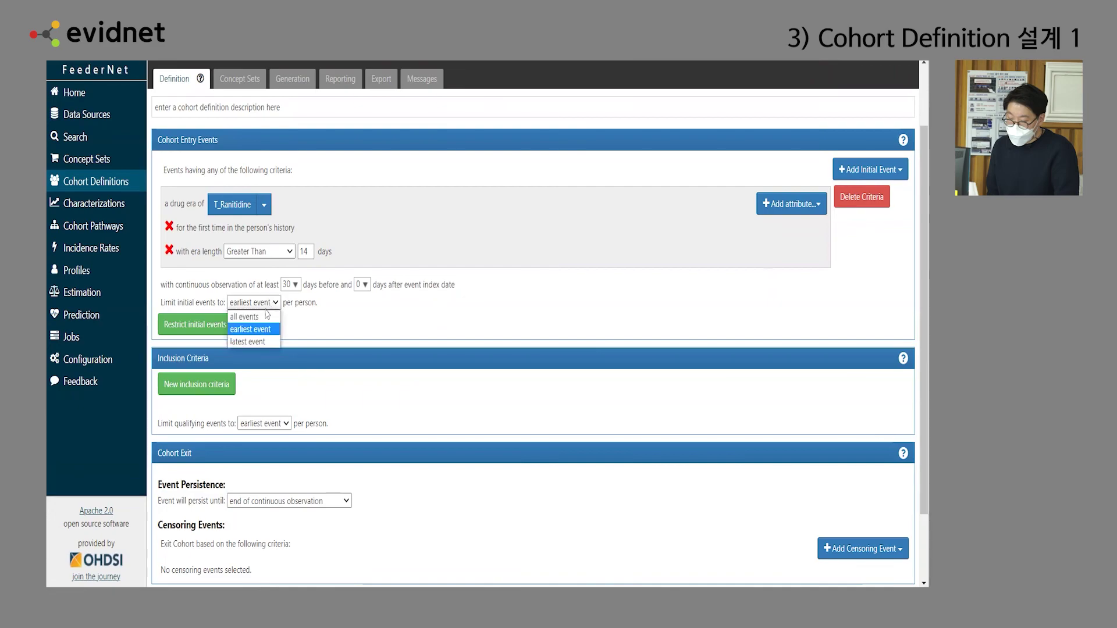
pyautogui.click(262, 318)
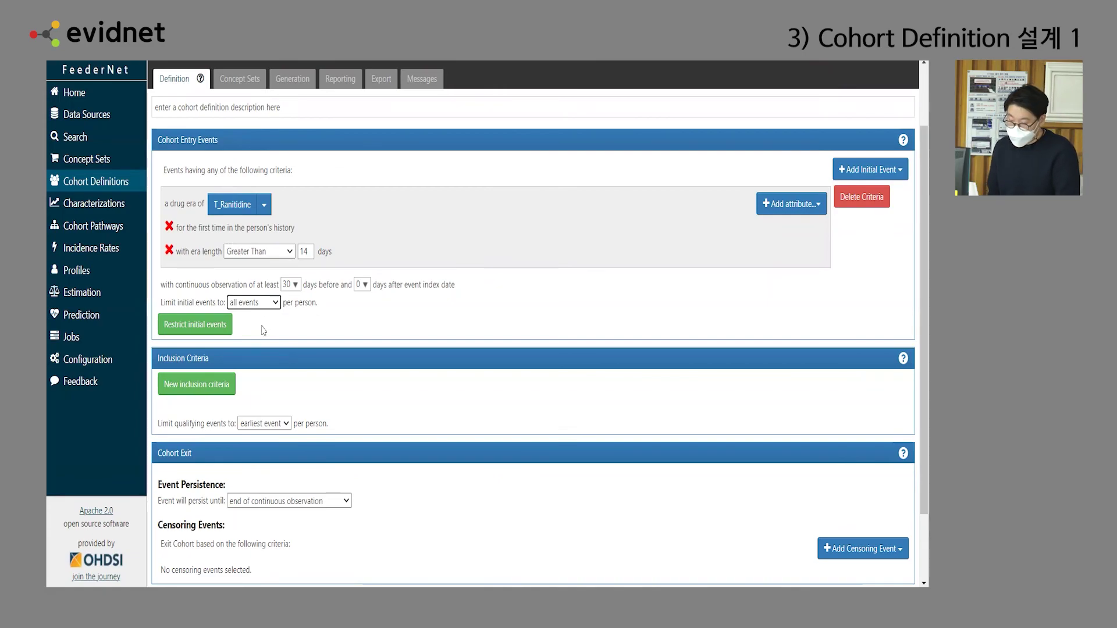
pyautogui.click(270, 303)
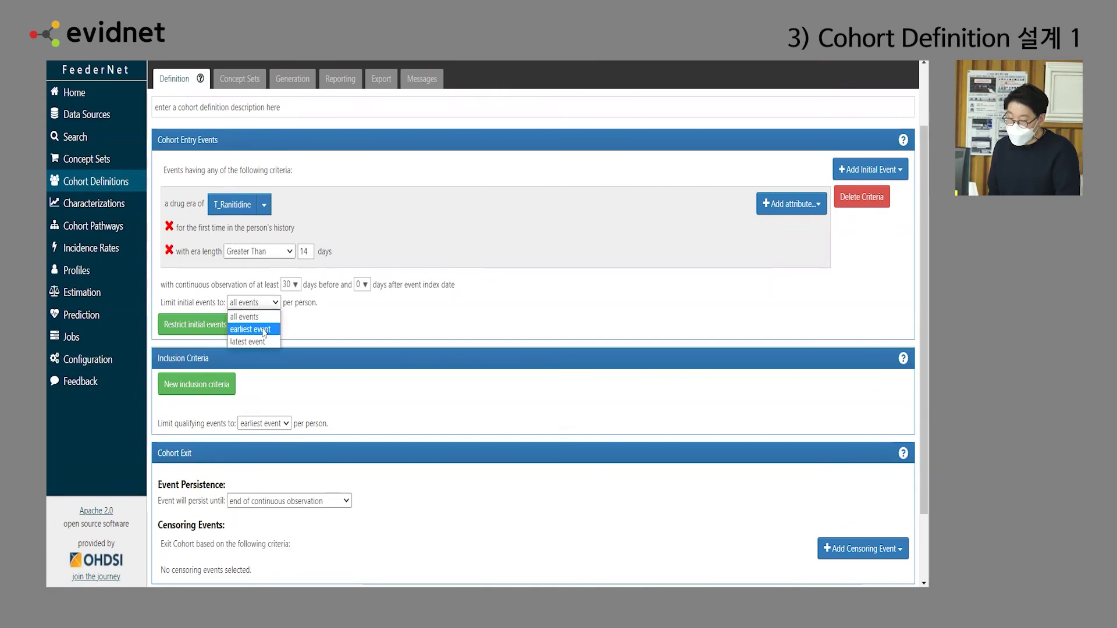
pyautogui.click(266, 330)
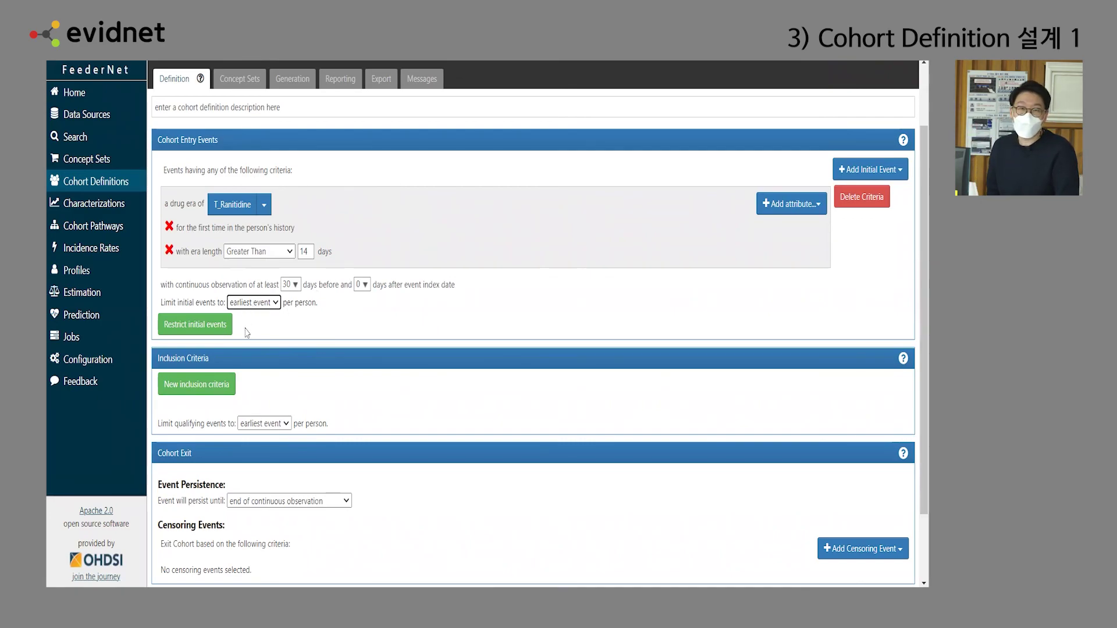
pyautogui.click(276, 302)
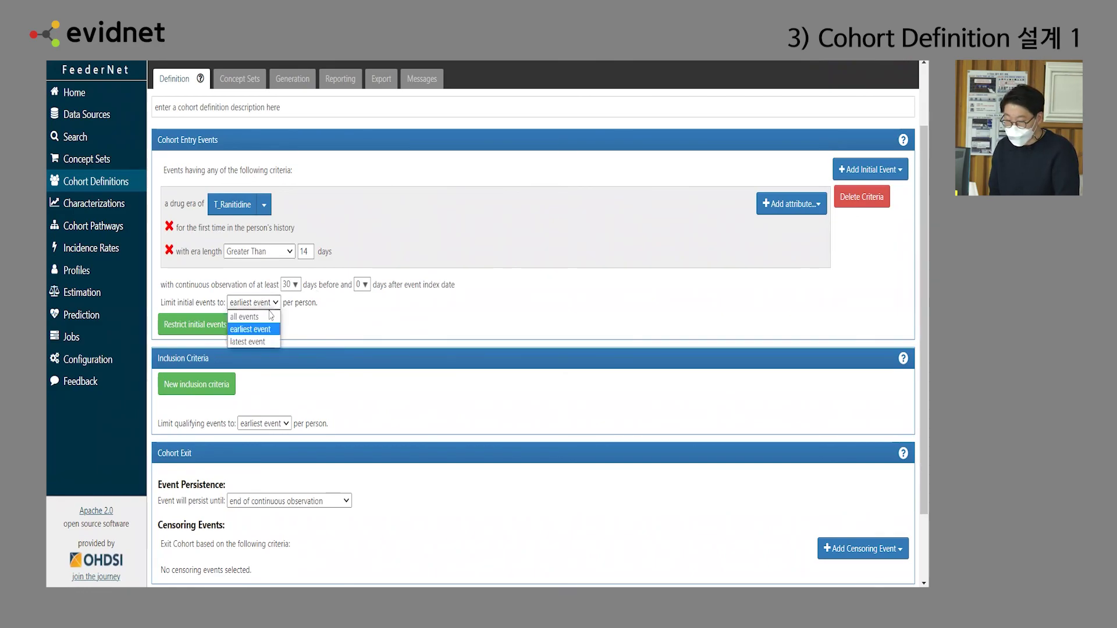
pyautogui.click(263, 344)
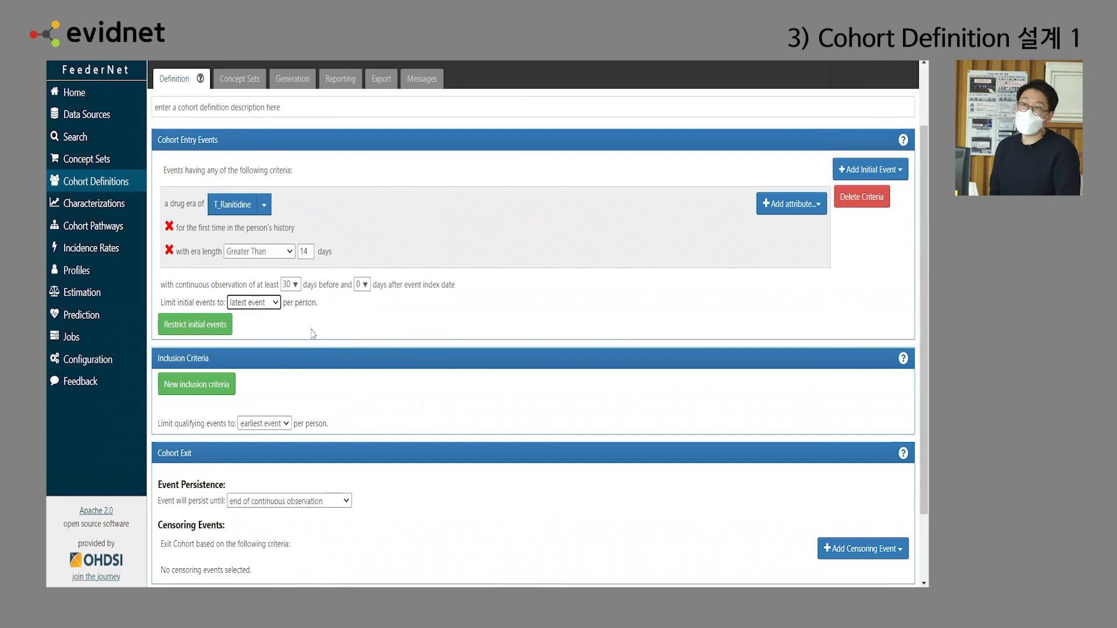
pyautogui.click(273, 303)
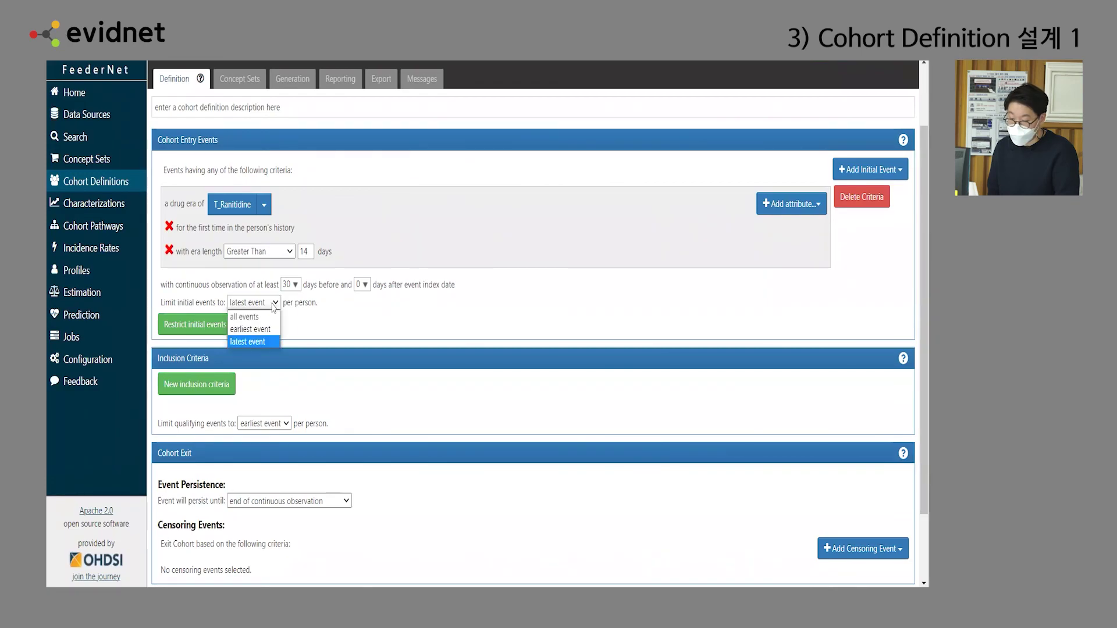
pyautogui.click(268, 330)
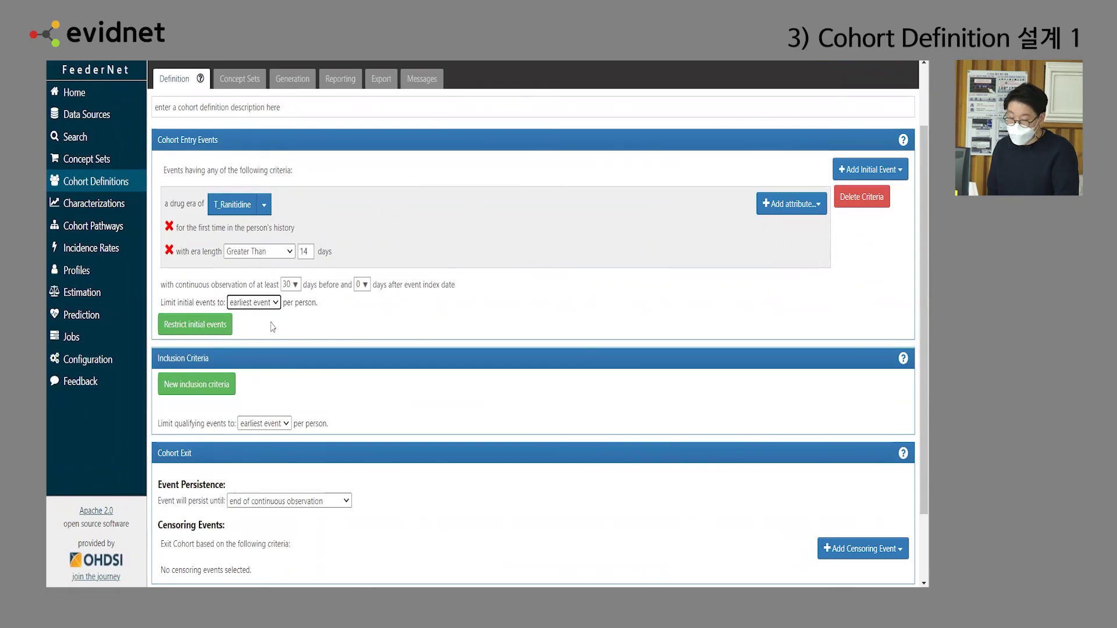